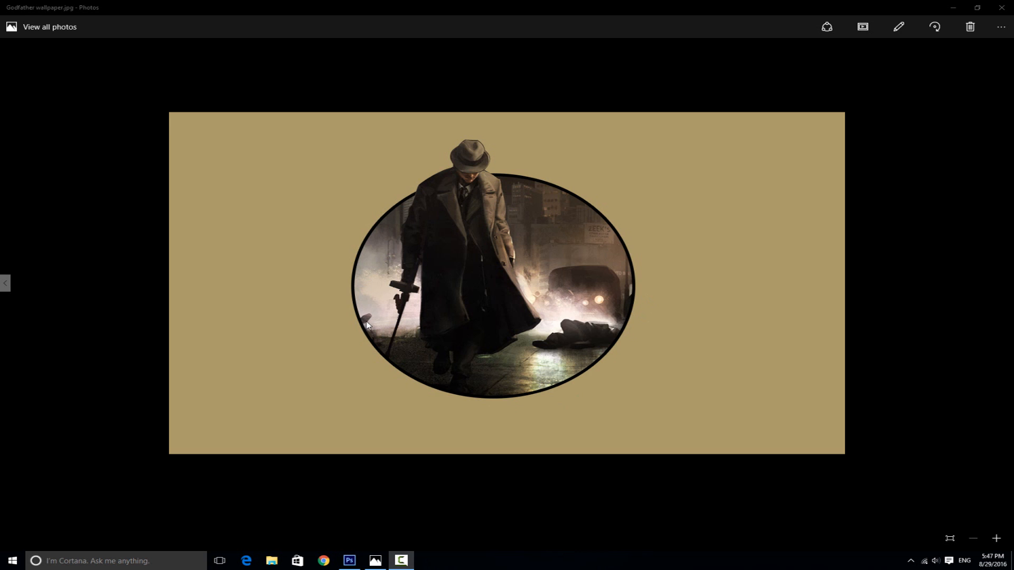
Step: Switch to Photoshop, draw a cream circle about 735 px in diameter with the Ellipse Tool, and move it near the canvas centre
{"action": "left_click", "coordinate": [354, 559]}
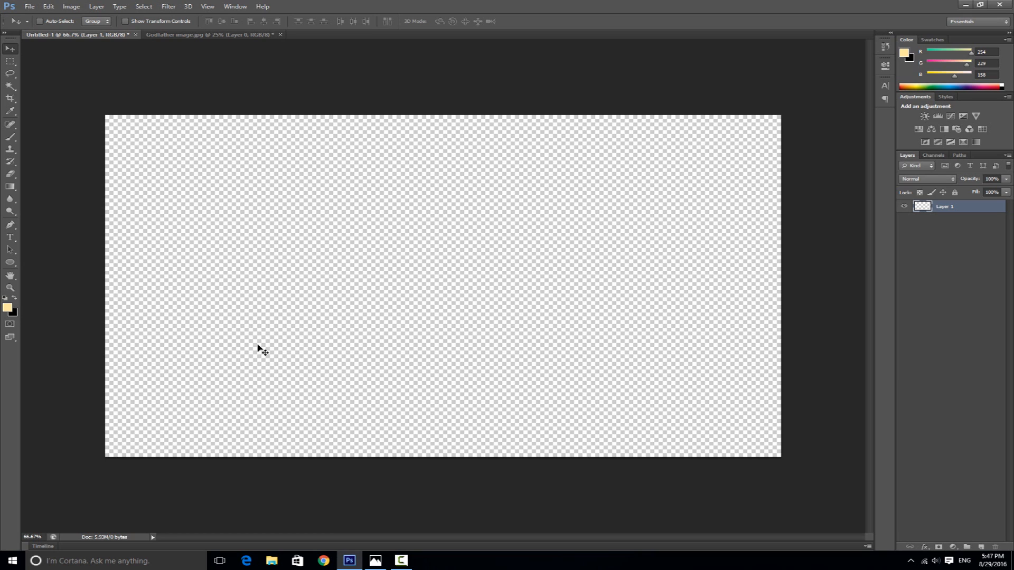
{"action": "left_click", "coordinate": [29, 6]}
{"action": "left_click", "coordinate": [366, 183]}
{"action": "left_click", "coordinate": [13, 263]}
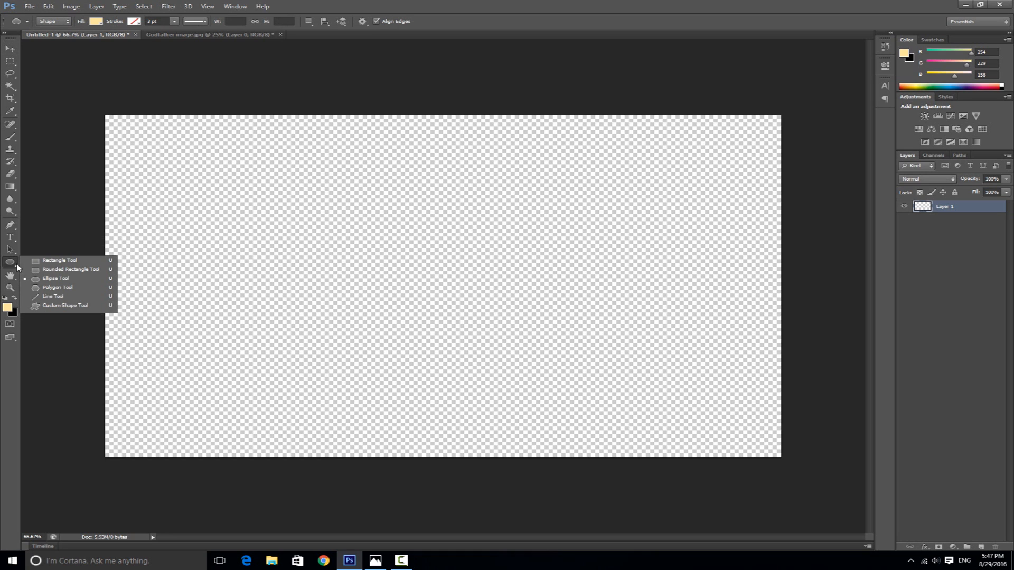
{"action": "left_click", "coordinate": [79, 278]}
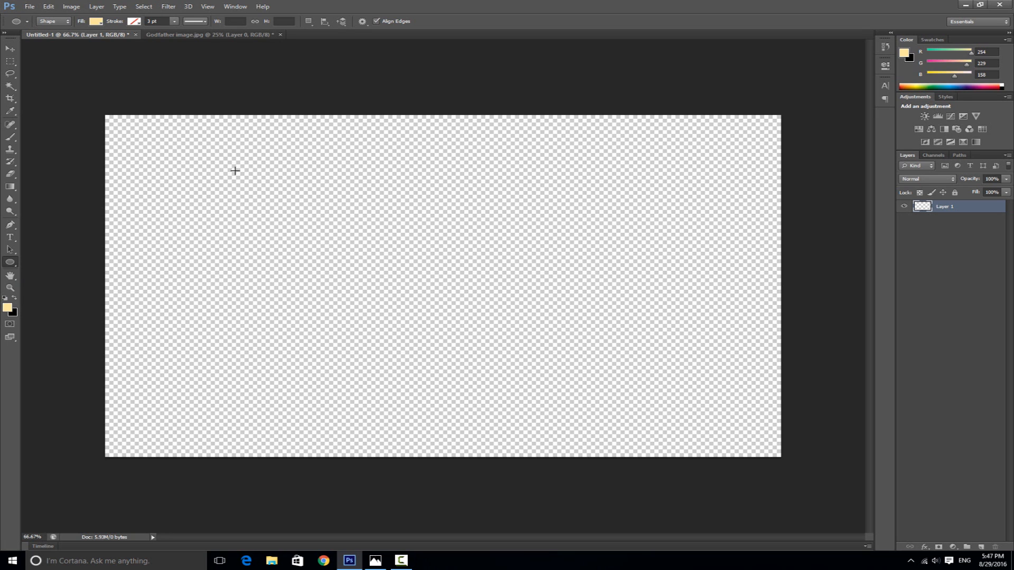
{"action": "left_click_drag", "start_coordinate": [235, 174], "coordinate": [611, 401]}
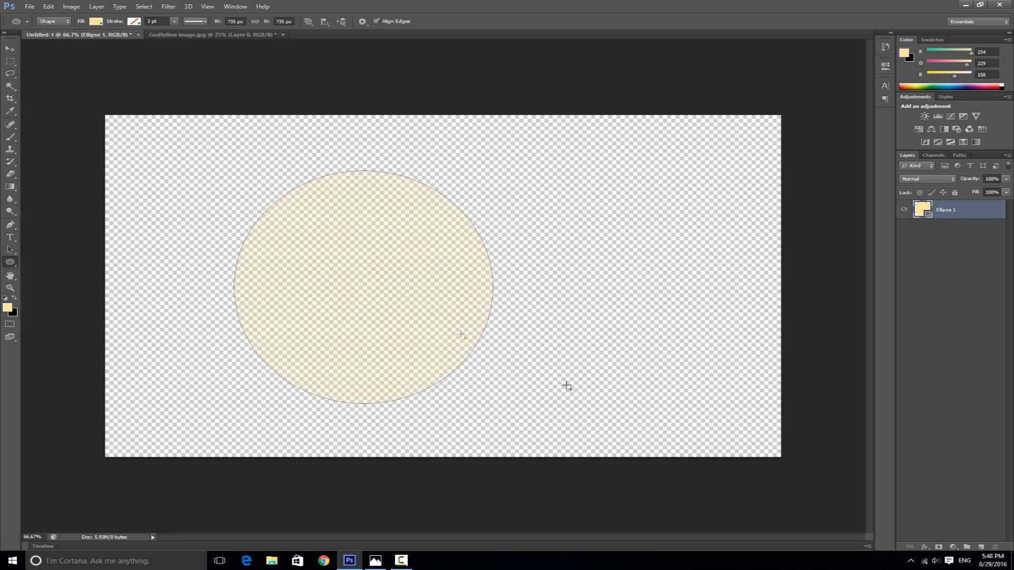
{"action": "left_click", "coordinate": [14, 50]}
{"action": "left_click_drag", "start_coordinate": [346, 242], "coordinate": [413, 241]}
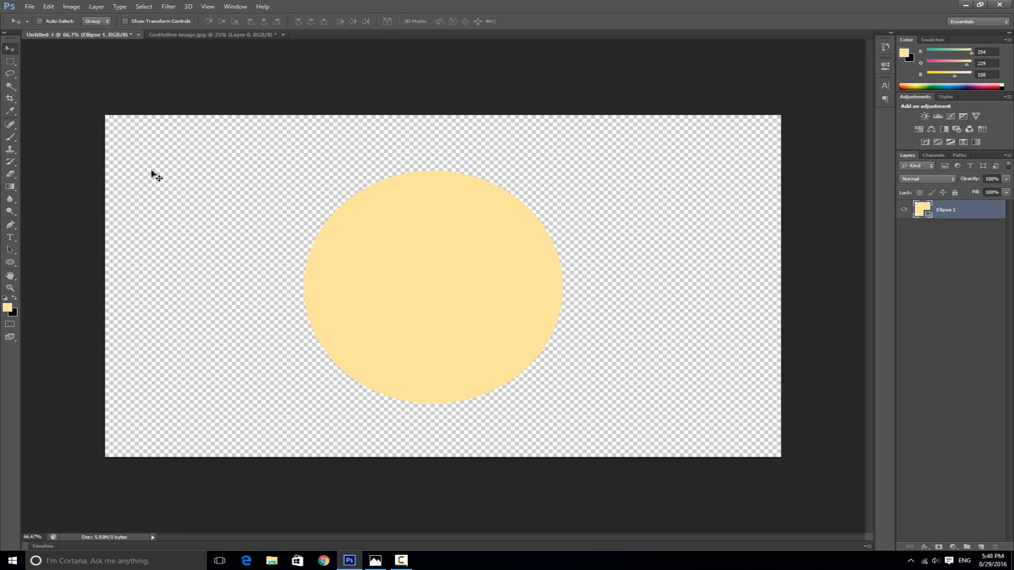
Step: Bring the Godfather image from its own document into Untitled-1 as a new layer
{"action": "left_click", "coordinate": [233, 35]}
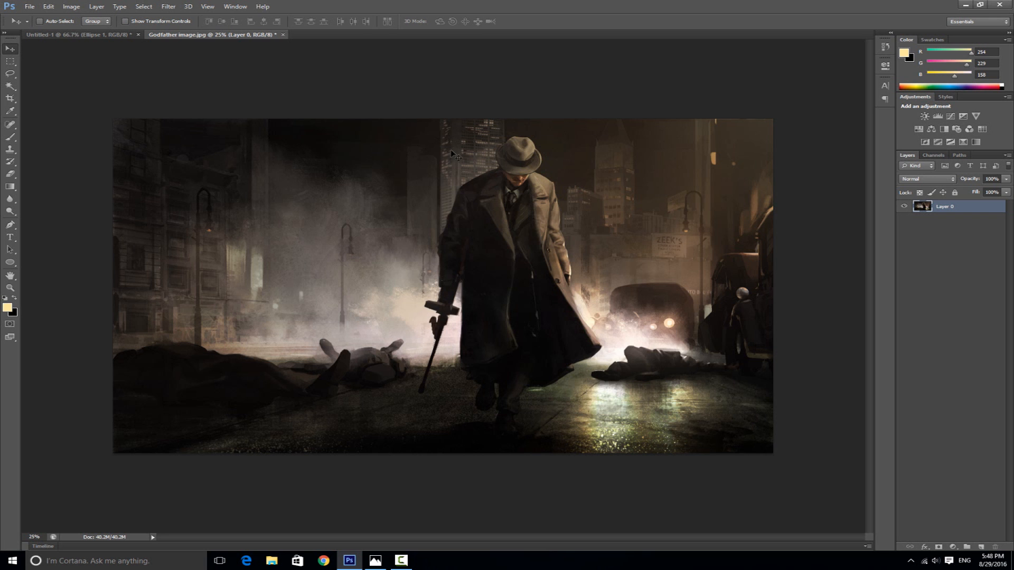
{"action": "left_click_drag", "start_coordinate": [417, 145], "coordinate": [343, 217]}
{"action": "mouse_move", "coordinate": [467, 301]}
{"action": "left_mouse_down"}
{"action": "mouse_move", "coordinate": [458, 263]}
{"action": "mouse_move", "coordinate": [481, 290]}
{"action": "left_mouse_up"}
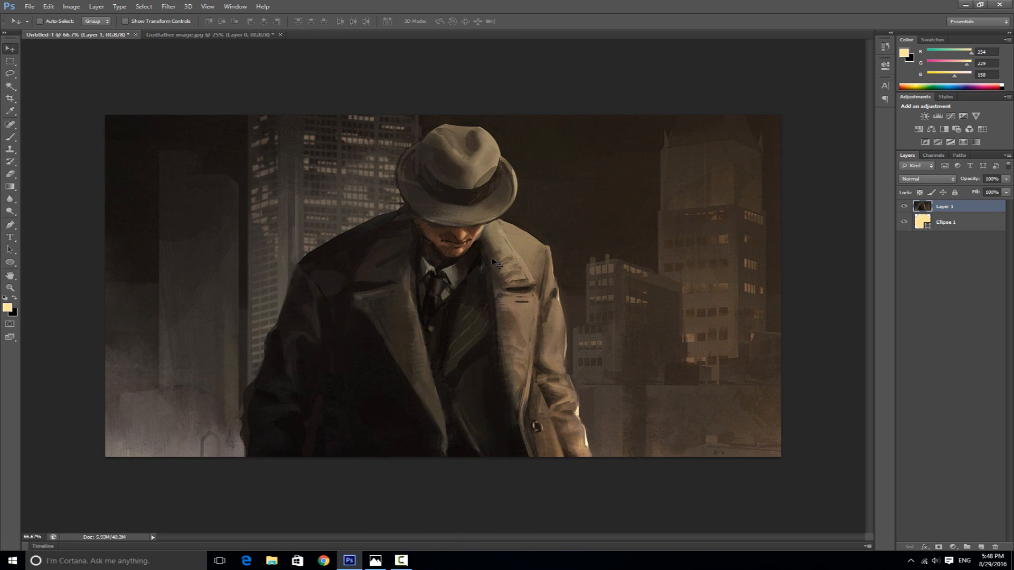
Step: Free-transform the Godfather image layer, scaling it proportionally to about 36% and placing it within the canvas
{"action": "key", "text": "ctrl+t"}
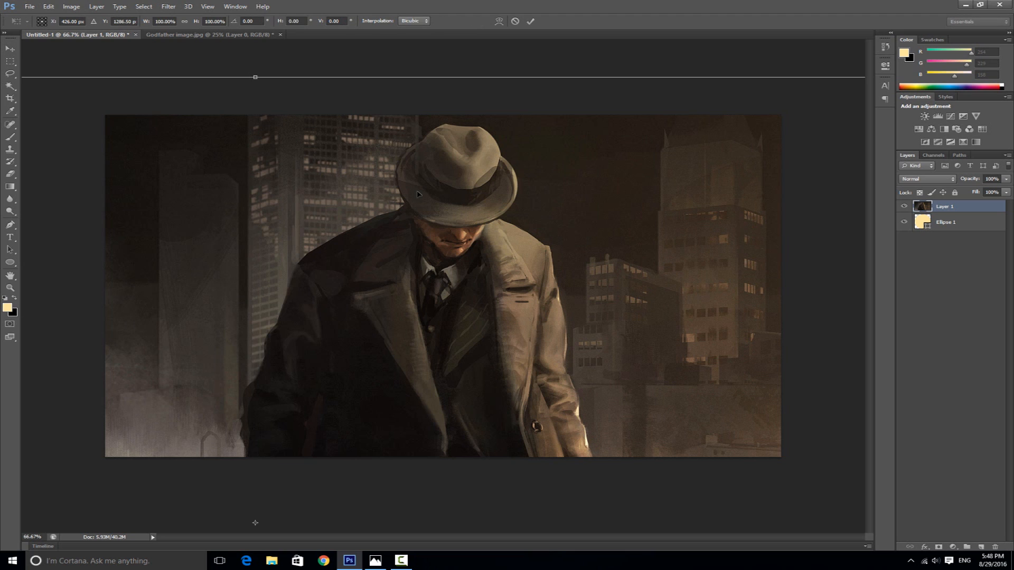
{"action": "key", "text": "ctrl+minus"}
{"action": "key", "text": "ctrl+minus"}
{"action": "key", "text": "ctrl+minus"}
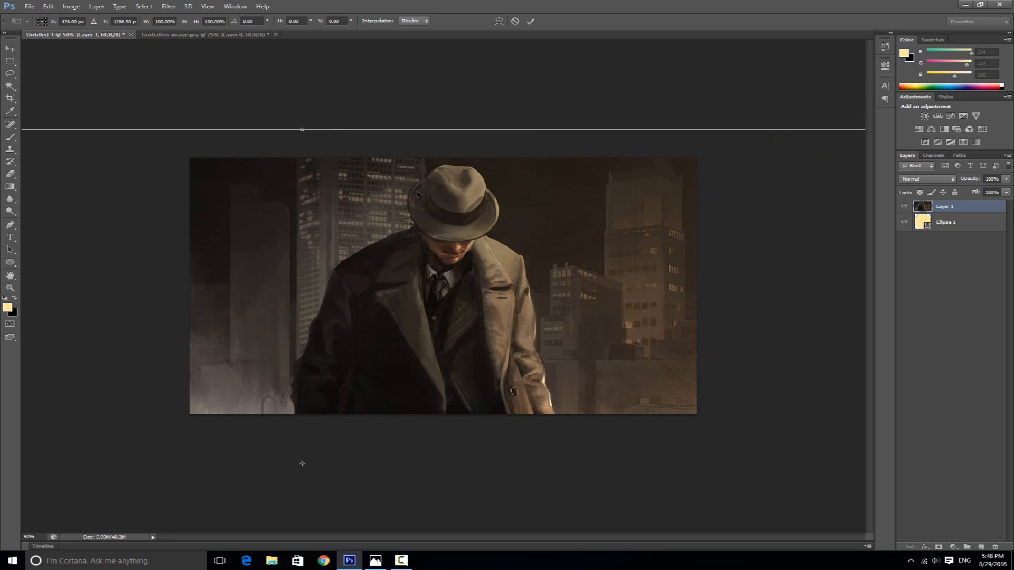
{"action": "left_click_drag", "start_coordinate": [702, 209], "coordinate": [300, 452]}
{"action": "left_click_drag", "start_coordinate": [240, 469], "coordinate": [501, 285]}
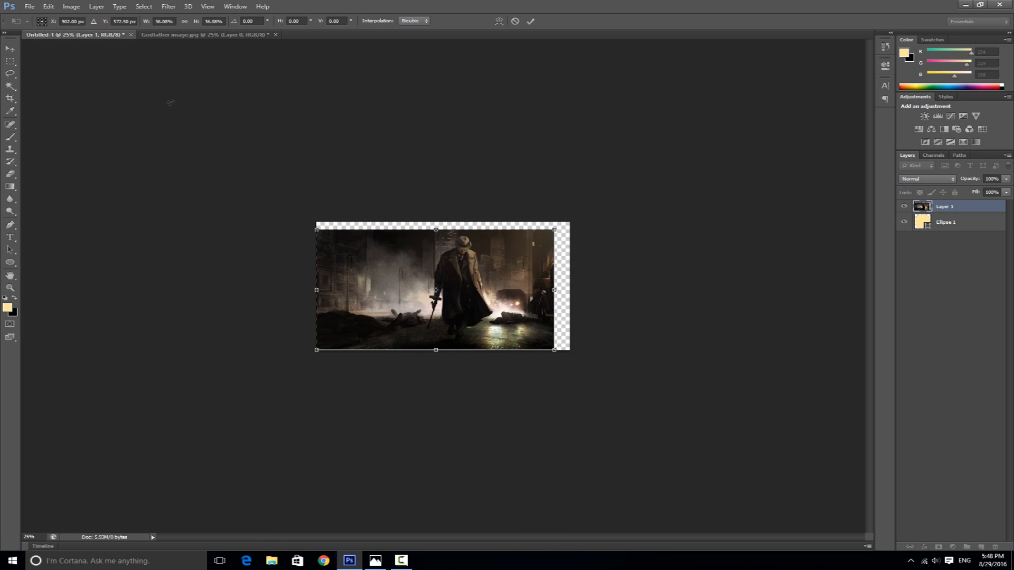
{"action": "key", "text": "ctrl+plus"}
{"action": "key", "text": "ctrl+plus"}
{"action": "key", "text": "ctrl+plus"}
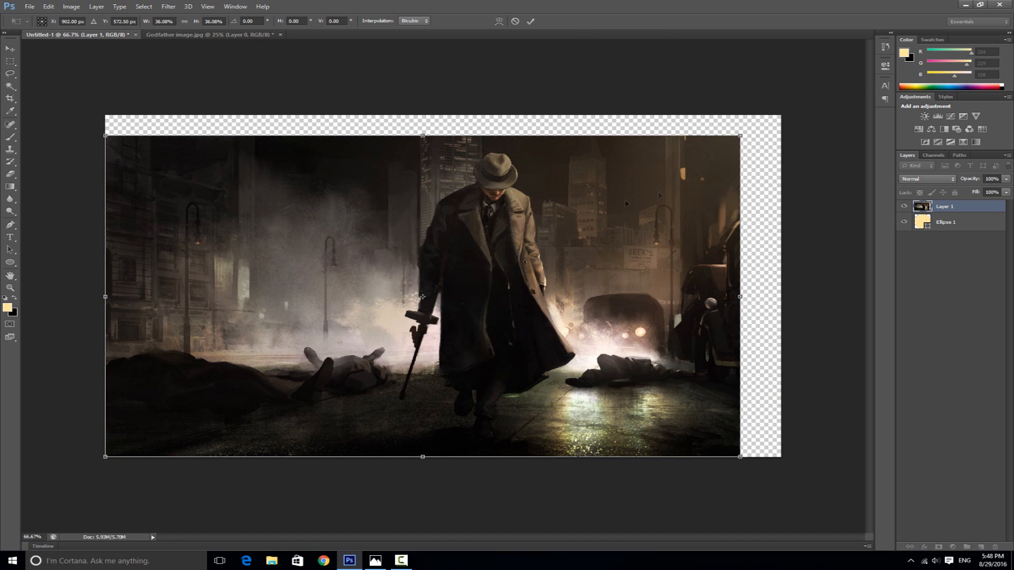
Step: Scale the image down further to about 33%, apply the transformation, and reposition it around the middle of the canvas
{"action": "left_click_drag", "start_coordinate": [690, 168], "coordinate": [612, 154]}
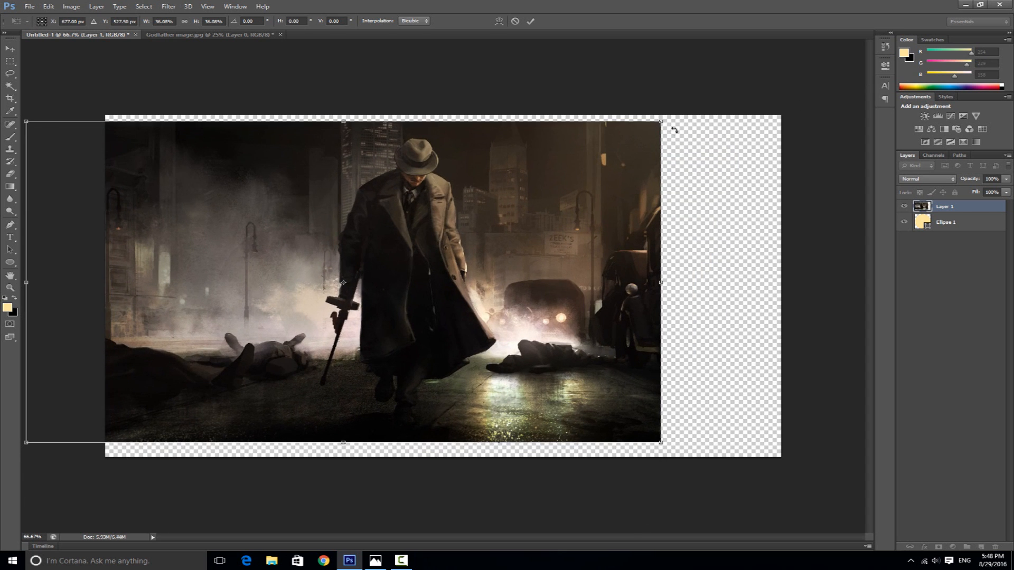
{"action": "left_click_drag", "start_coordinate": [661, 121], "coordinate": [605, 150]}
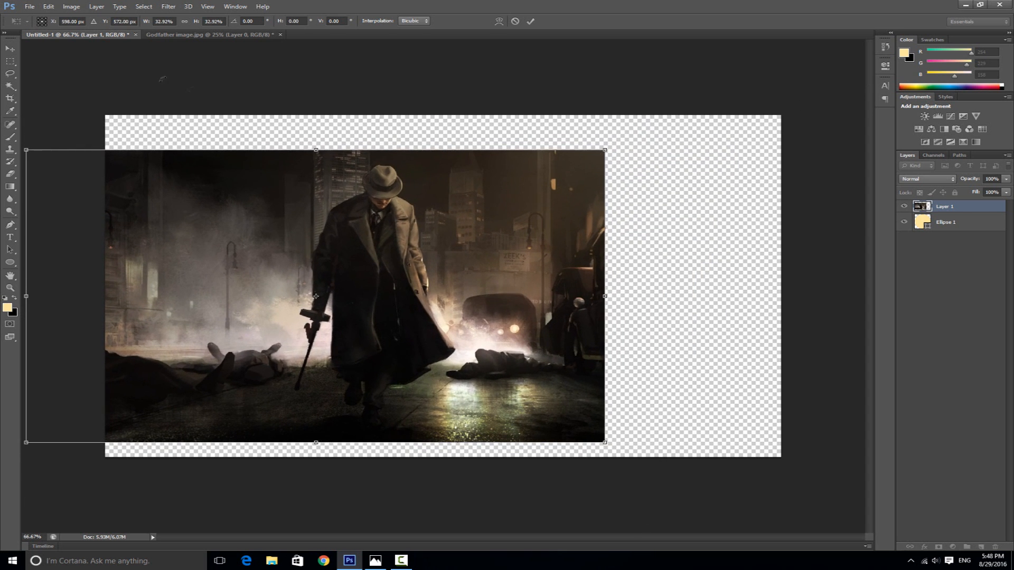
{"action": "left_click", "coordinate": [9, 52]}
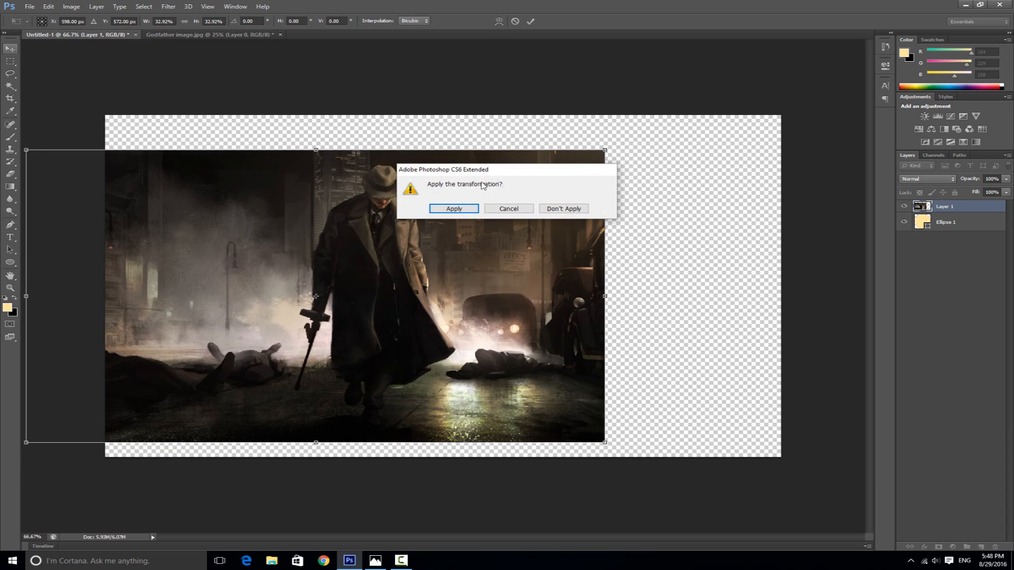
{"action": "left_click", "coordinate": [448, 208]}
{"action": "left_click_drag", "start_coordinate": [426, 243], "coordinate": [470, 233]}
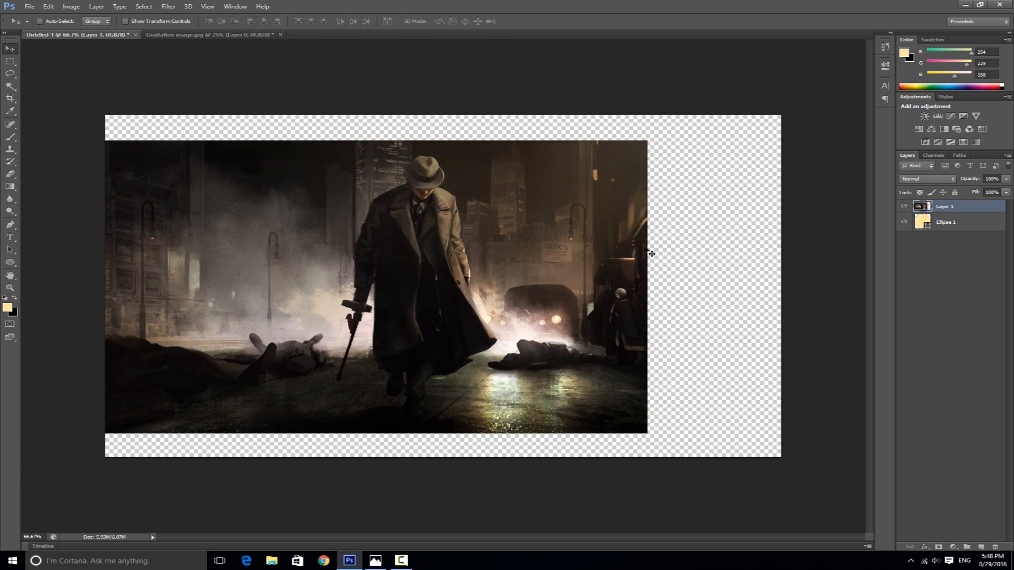
Step: Move the image layer beneath Ellipse 1 and lower the ellipse's opacity to 47%
{"action": "left_click_drag", "start_coordinate": [971, 209], "coordinate": [973, 241]}
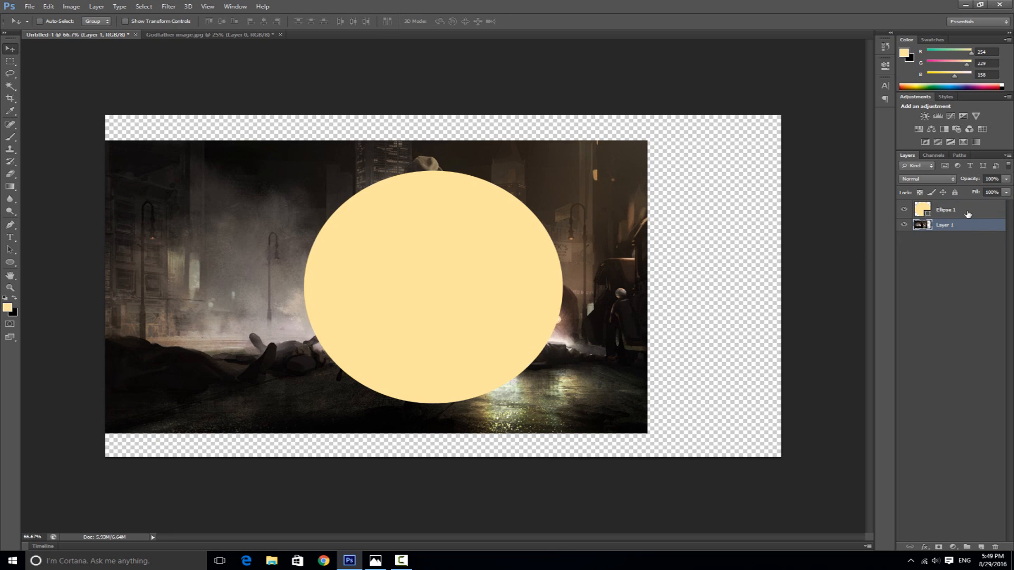
{"action": "left_click_drag", "start_coordinate": [506, 253], "coordinate": [514, 243]}
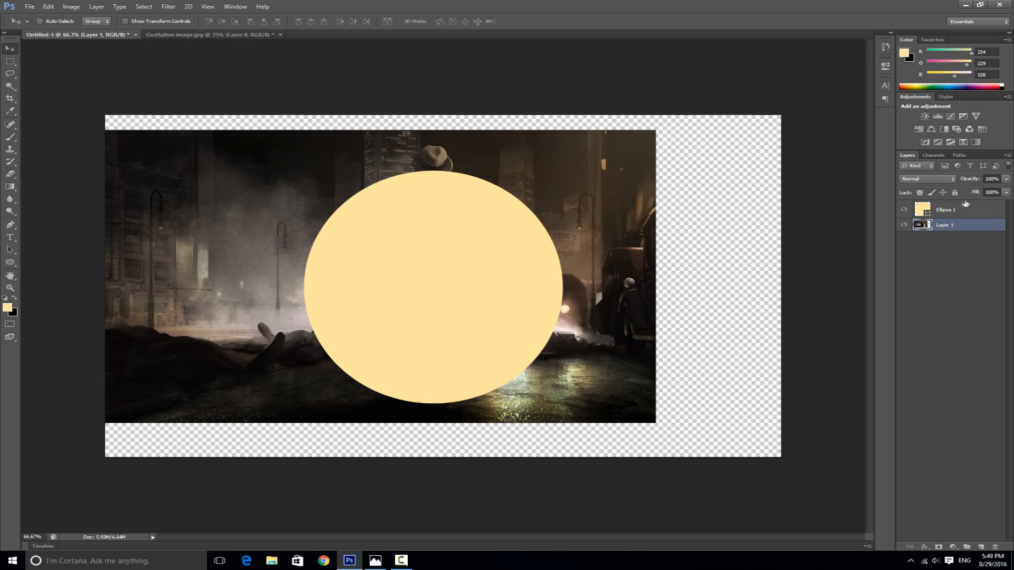
{"action": "left_click", "coordinate": [966, 210]}
{"action": "left_click", "coordinate": [1006, 180]}
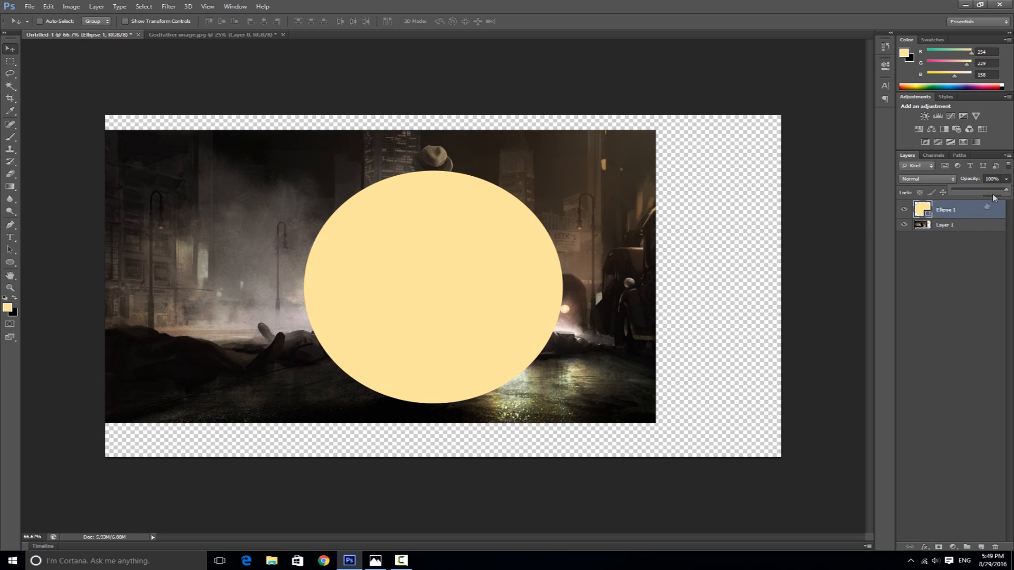
{"action": "left_click_drag", "start_coordinate": [979, 189], "coordinate": [980, 188]}
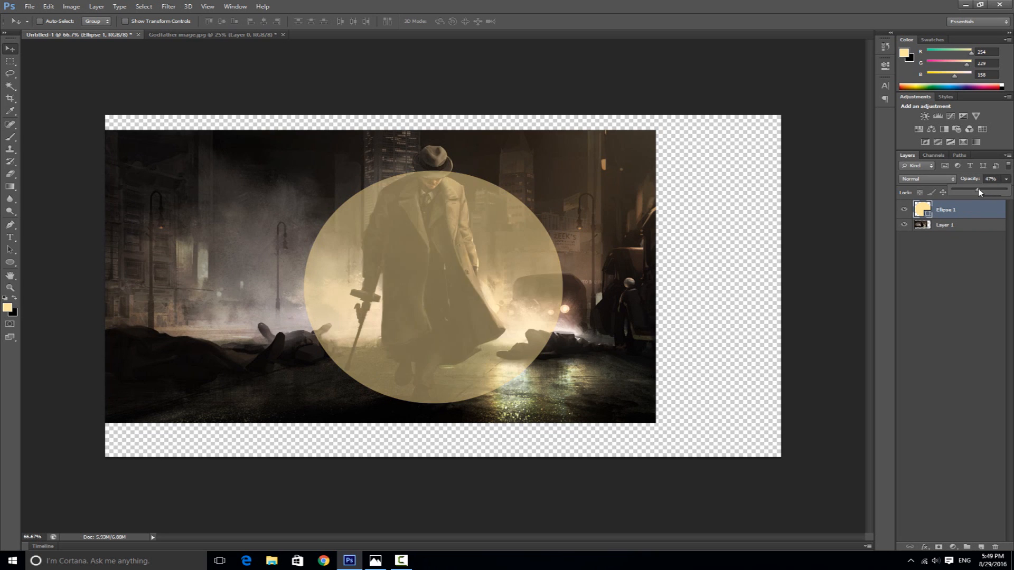
{"action": "left_click", "coordinate": [951, 232]}
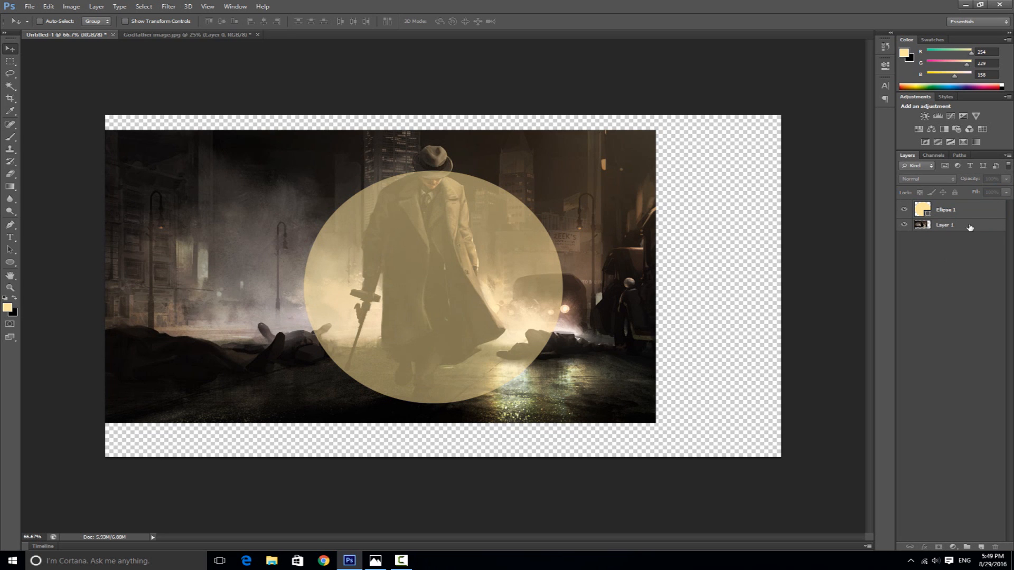
Step: Shift the image so the man's hat and shoulders rise above the ellipse, and duplicate the image layer
{"action": "left_click", "coordinate": [969, 226]}
{"action": "left_click_drag", "start_coordinate": [453, 283], "coordinate": [446, 264]}
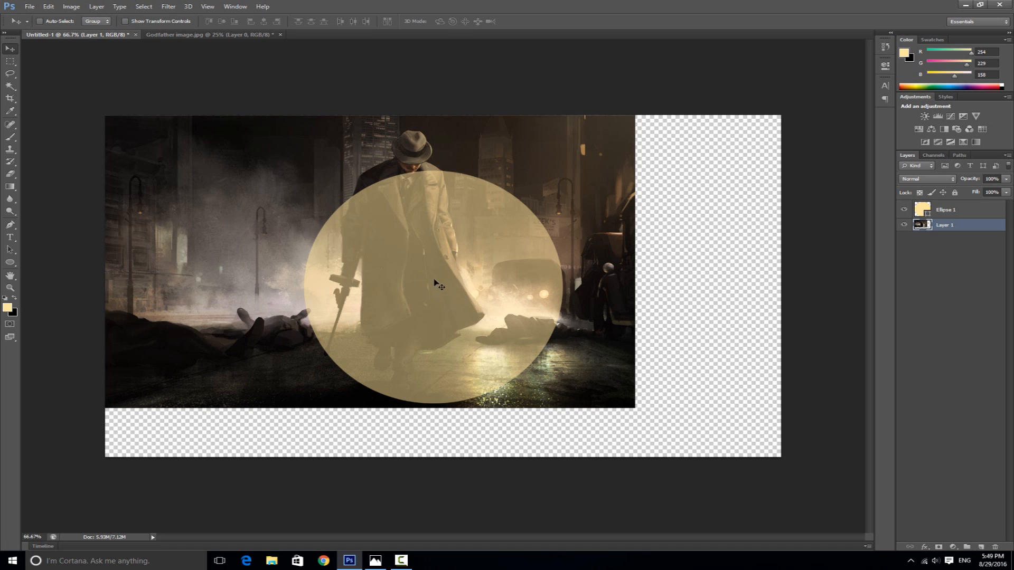
{"action": "left_click", "coordinate": [984, 274]}
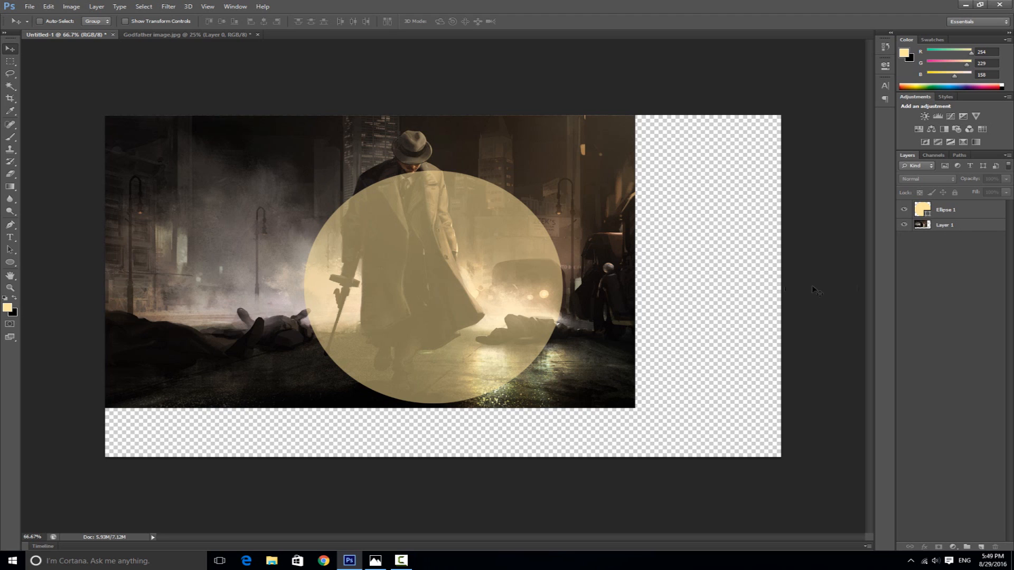
{"action": "left_click", "coordinate": [969, 232]}
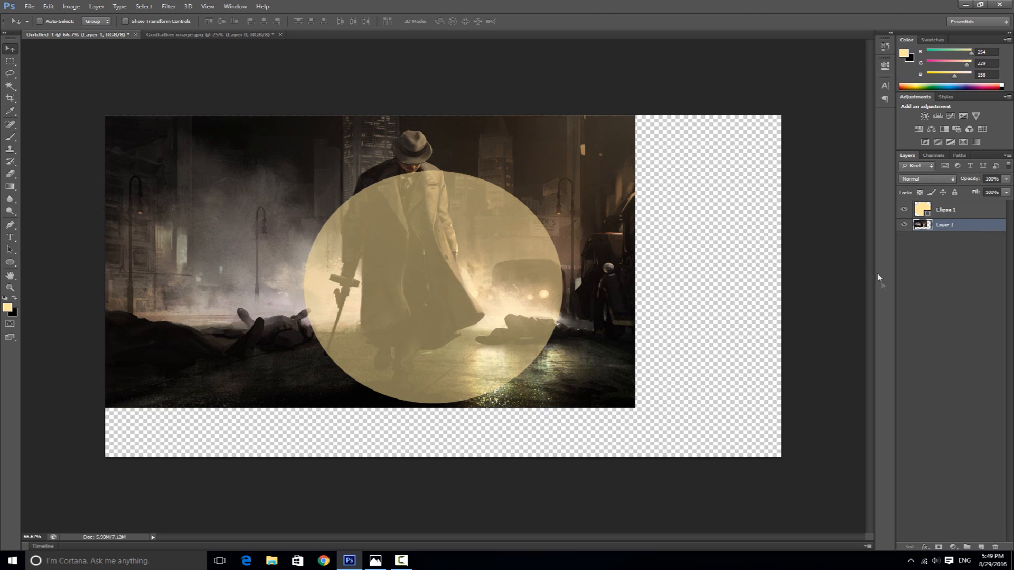
{"action": "key", "text": "ctrl+j"}
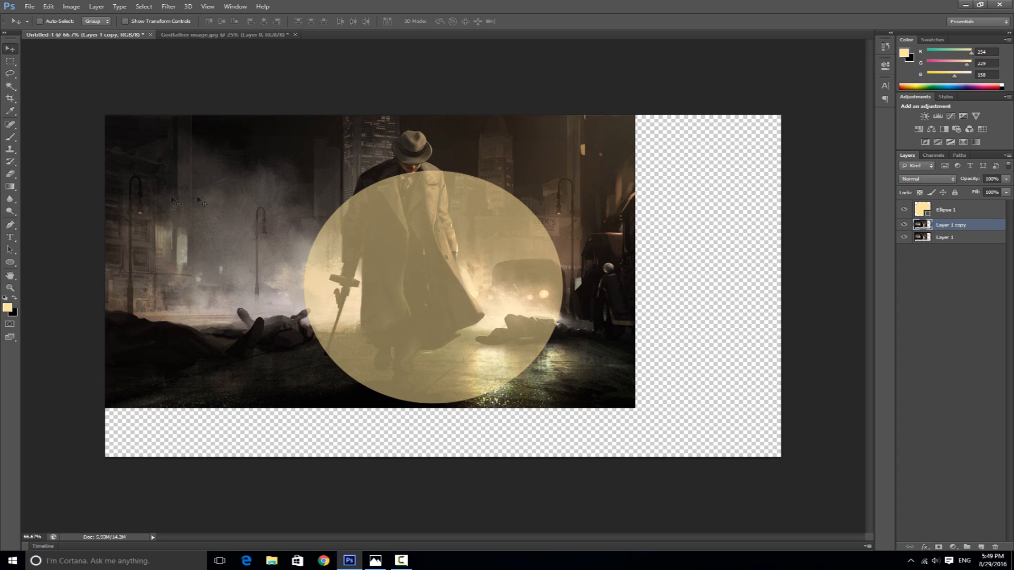
Step: Start a Pen tool path on Layer 1 copy, tracing from the coat inside the circle along the left shoulder to the hat brim
{"action": "left_click", "coordinate": [10, 224]}
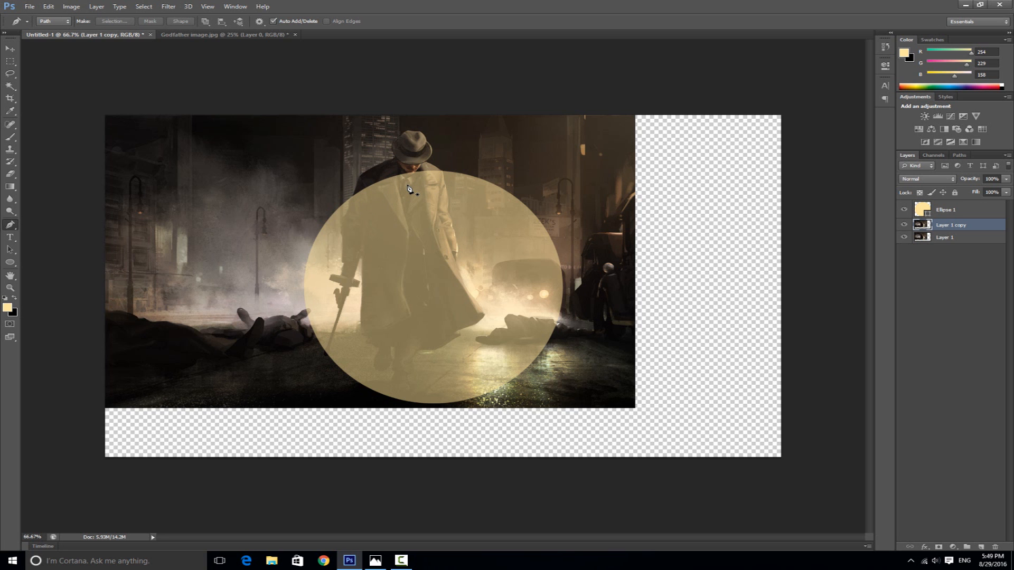
{"action": "key", "text": "ctrl+plus"}
{"action": "key", "text": "ctrl+plus"}
{"action": "scroll", "coordinate": [420, 182], "scroll_direction": "up", "scroll_amount": 10}
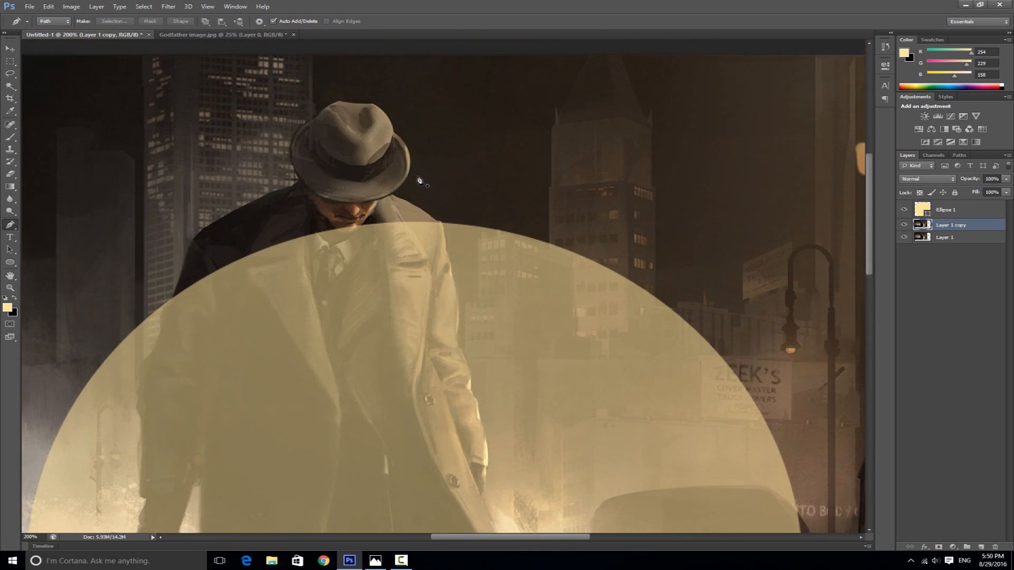
{"action": "scroll", "coordinate": [420, 211], "scroll_direction": "up", "scroll_amount": 1}
{"action": "left_click_drag", "start_coordinate": [501, 540], "coordinate": [482, 539]}
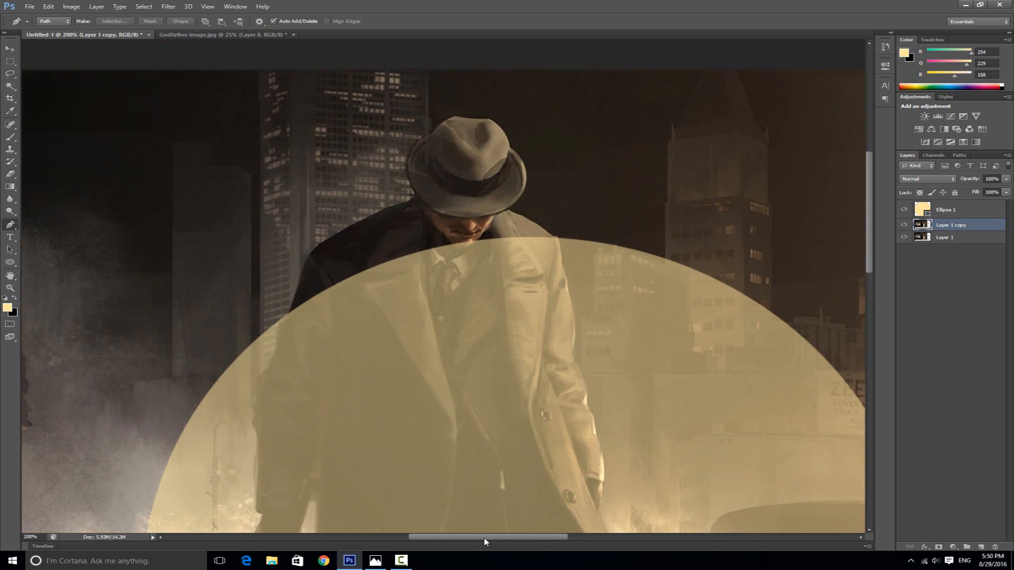
{"action": "scroll", "coordinate": [454, 367], "scroll_direction": "up", "scroll_amount": 2}
{"action": "left_click", "coordinate": [279, 364]}
{"action": "left_click", "coordinate": [277, 355]}
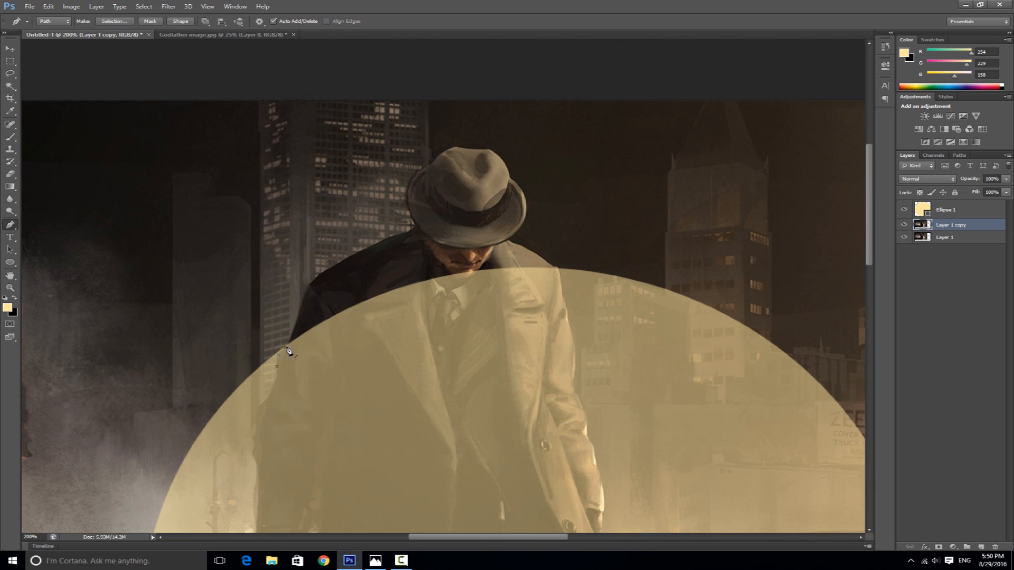
{"action": "left_click", "coordinate": [307, 285]}
{"action": "left_click", "coordinate": [387, 239]}
{"action": "left_click_drag", "start_coordinate": [474, 198], "coordinate": [577, 157]}
{"action": "left_click", "coordinate": [413, 220], "text": "alt"}
{"action": "key", "text": "ctrl+z"}
{"action": "left_click_drag", "start_coordinate": [577, 158], "coordinate": [393, 239]}
{"action": "left_click", "coordinate": [410, 236]}
{"action": "left_click", "coordinate": [415, 226]}
Step: Continue the path around the hat and down the right shoulder to just inside the circle's edge
{"action": "left_click_drag", "start_coordinate": [432, 164], "coordinate": [477, 147]}
{"action": "left_click_drag", "start_coordinate": [477, 147], "coordinate": [438, 160]}
{"action": "left_click_drag", "start_coordinate": [456, 145], "coordinate": [520, 185]}
{"action": "left_click_drag", "start_coordinate": [509, 241], "coordinate": [474, 270]}
{"action": "left_click_drag", "start_coordinate": [552, 263], "coordinate": [560, 276]}
{"action": "left_click", "coordinate": [561, 287]}
Step: Create a vector mask from the path on Layer 1 copy and hide the original Layer 1
{"action": "right_click", "coordinate": [401, 277]}
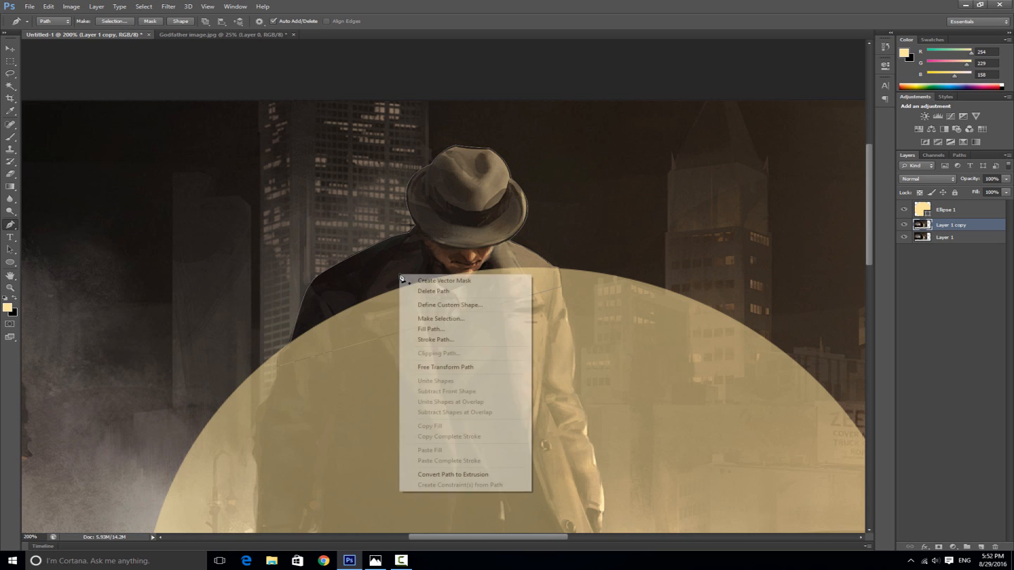
{"action": "left_click", "coordinate": [424, 283]}
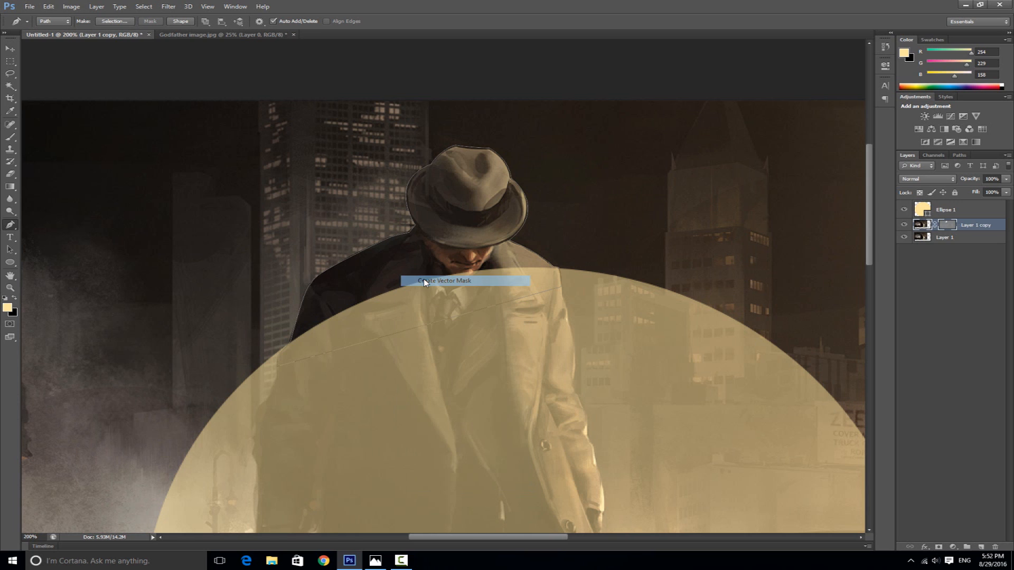
{"action": "left_click", "coordinate": [17, 49]}
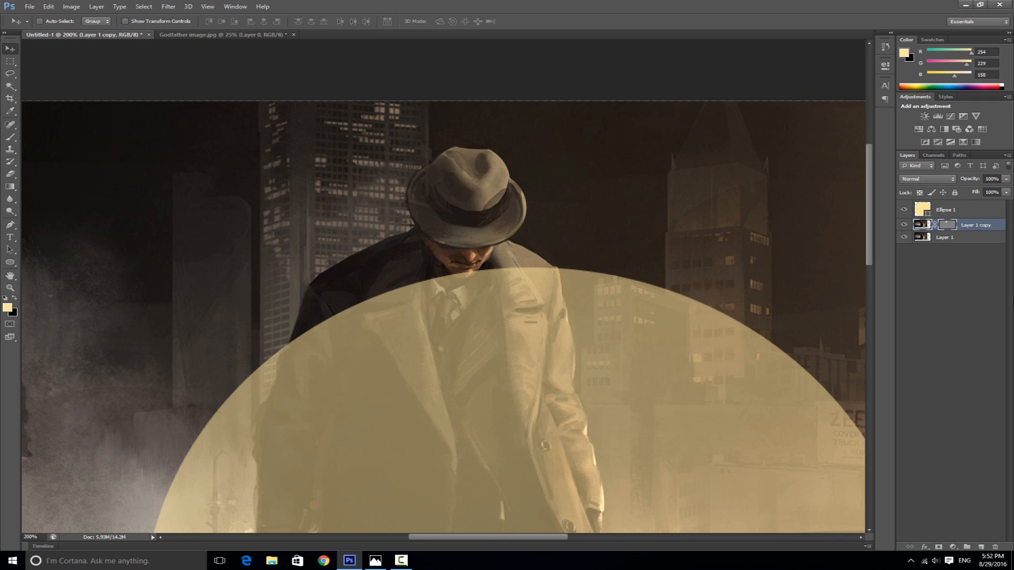
{"action": "left_click", "coordinate": [903, 239]}
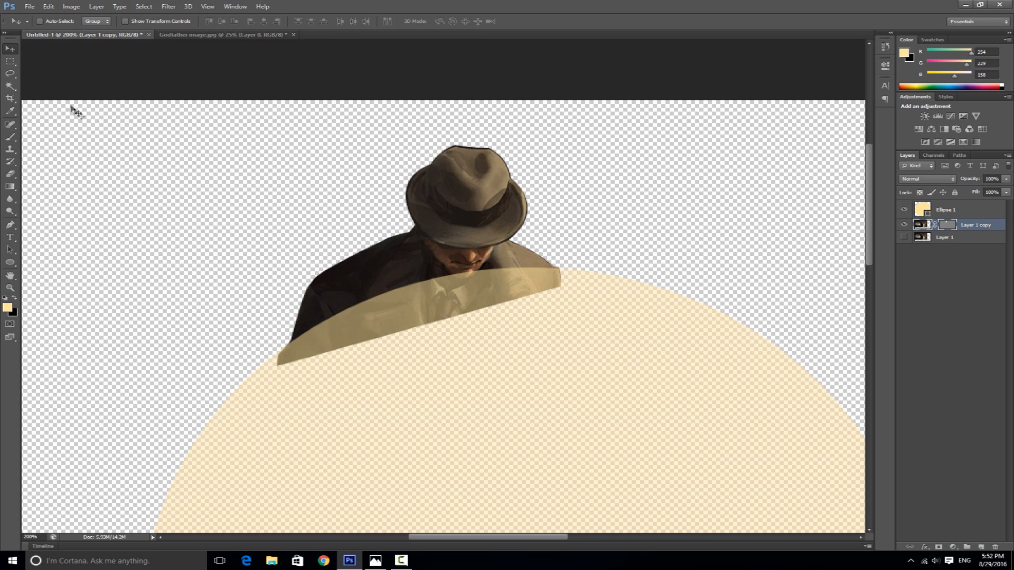
Step: Disable the vector mask on Layer 1 copy
{"action": "left_click", "coordinate": [8, 176]}
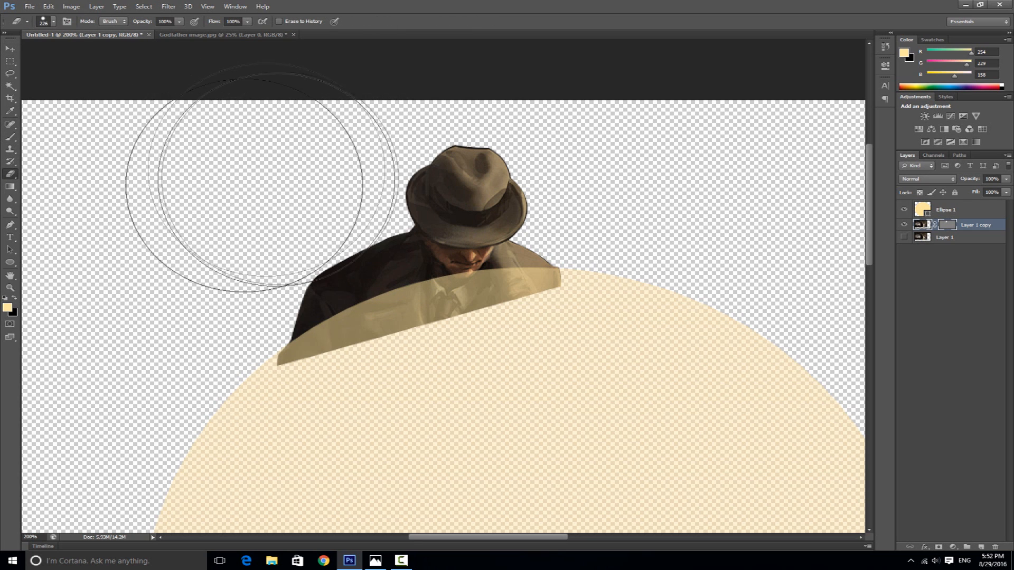
{"action": "left_click", "coordinate": [10, 49]}
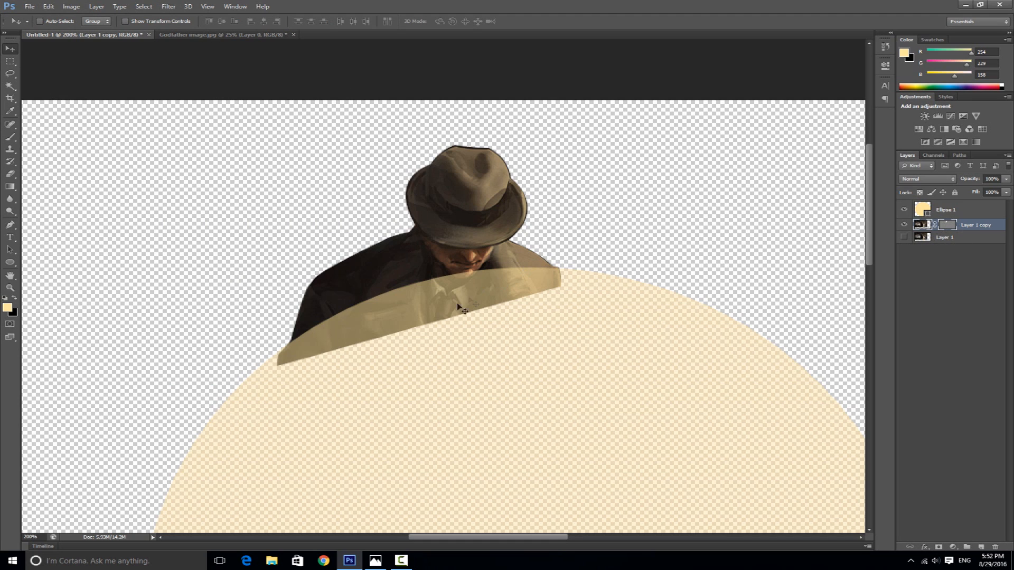
{"action": "right_click", "coordinate": [944, 228]}
{"action": "left_click", "coordinate": [942, 233]}
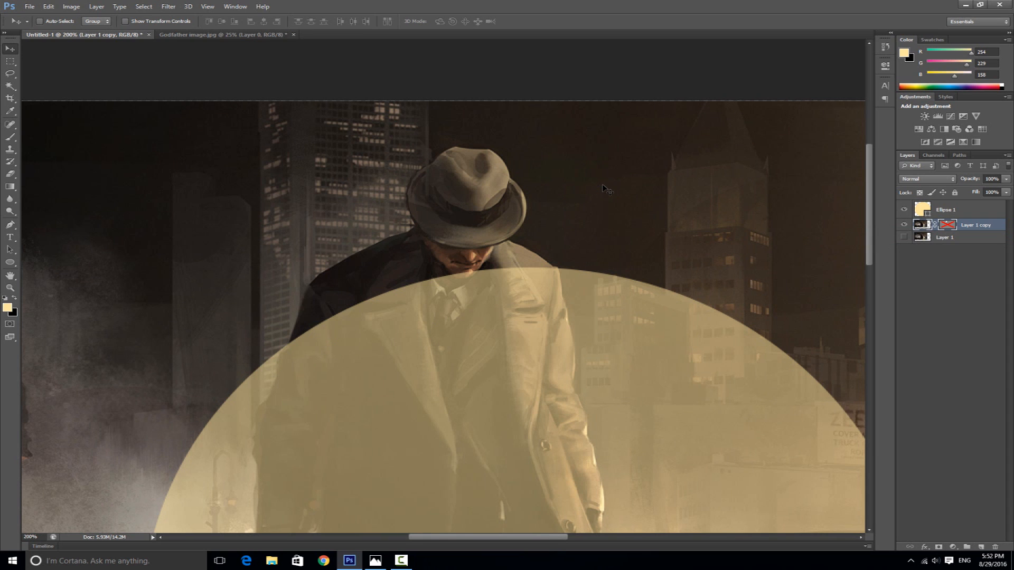
Step: Re-enable the vector mask on Layer 1 copy and make the original Layer 1 visible again
{"action": "right_click", "coordinate": [945, 226]}
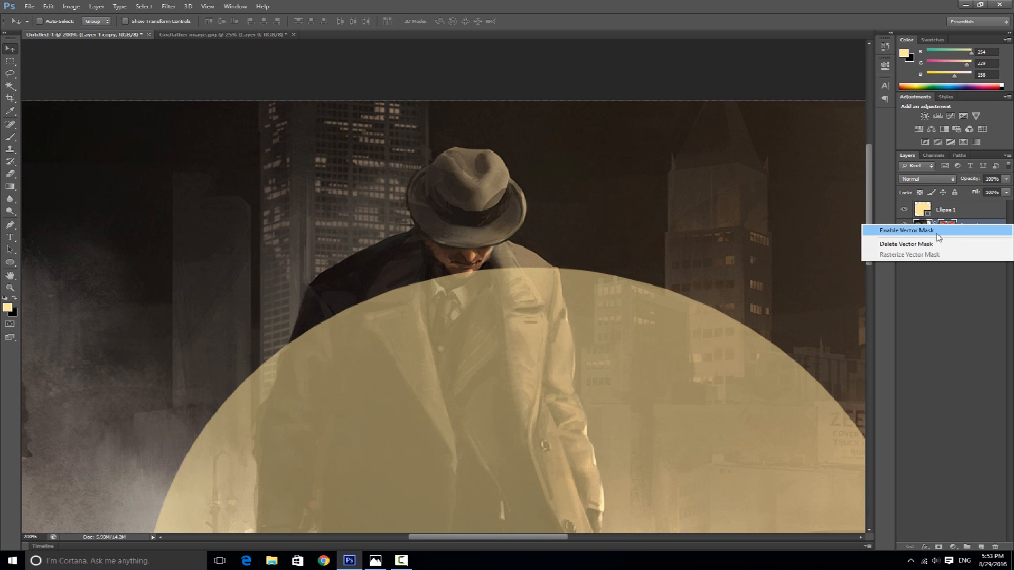
{"action": "left_click", "coordinate": [937, 233]}
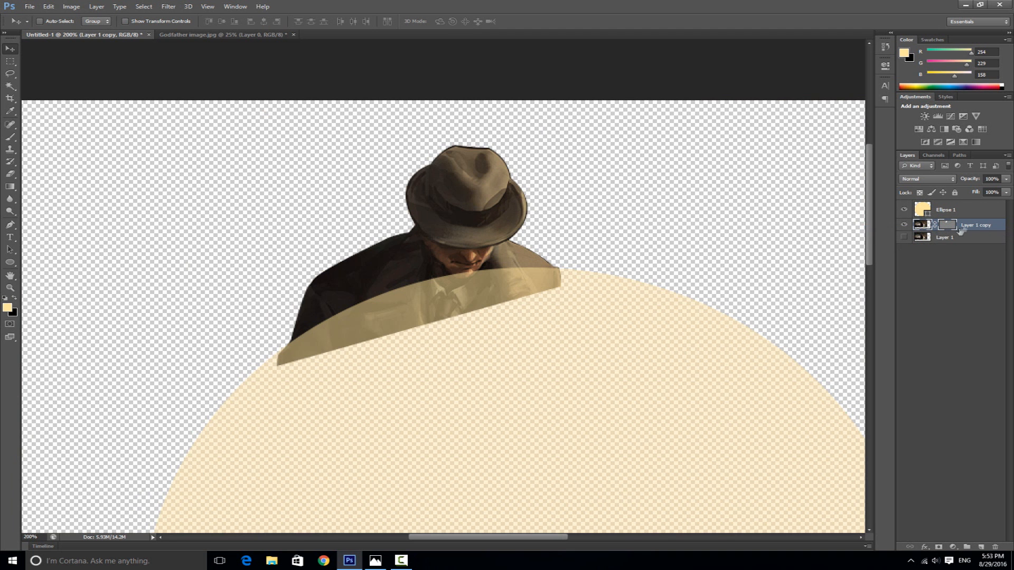
{"action": "left_click", "coordinate": [951, 261]}
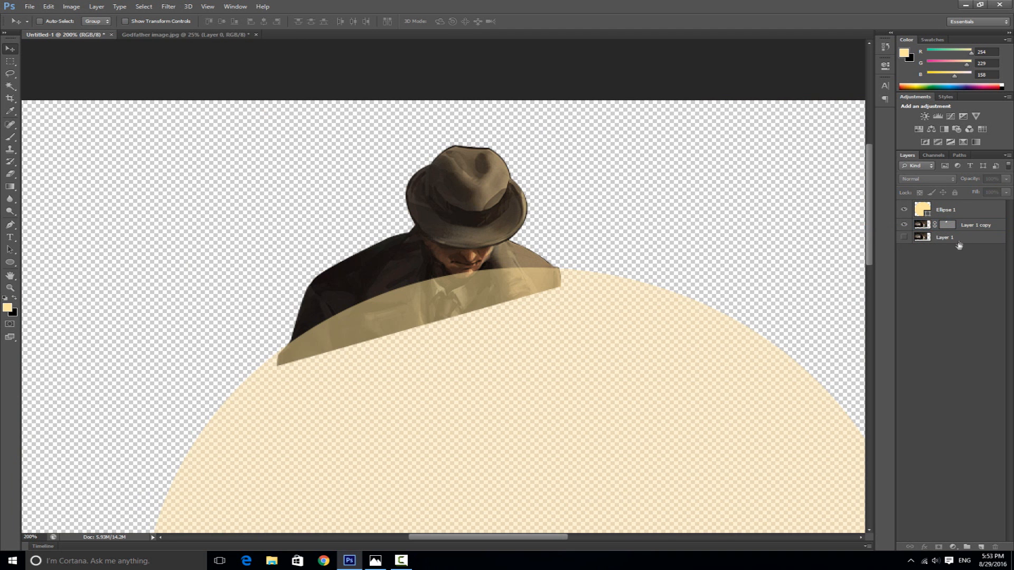
{"action": "left_click", "coordinate": [904, 238]}
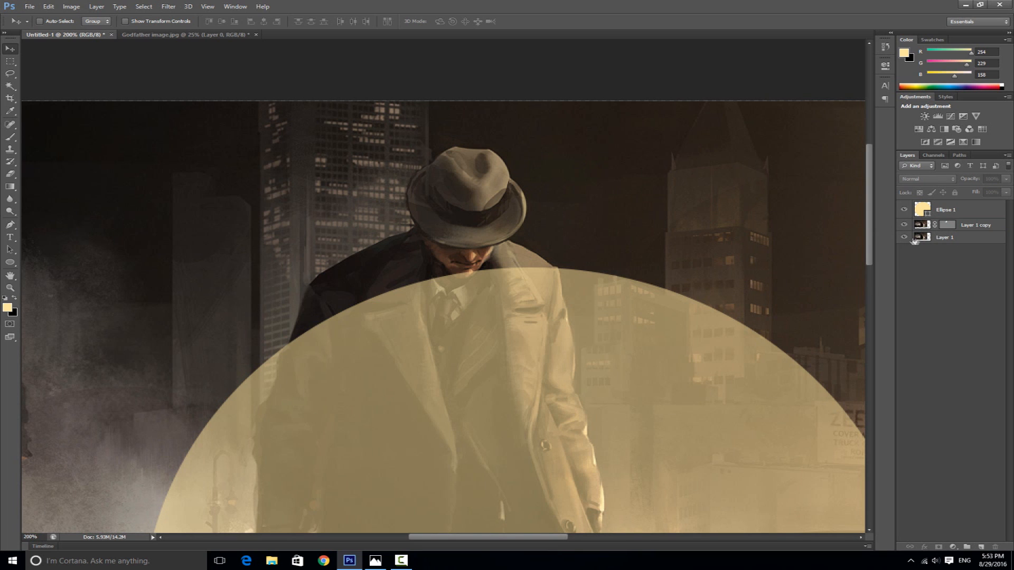
Step: Set the Ellipse 1 layer's opacity to 100% and move it to the bottom of the layer stack, beneath Layer 1
{"action": "left_click", "coordinate": [971, 211]}
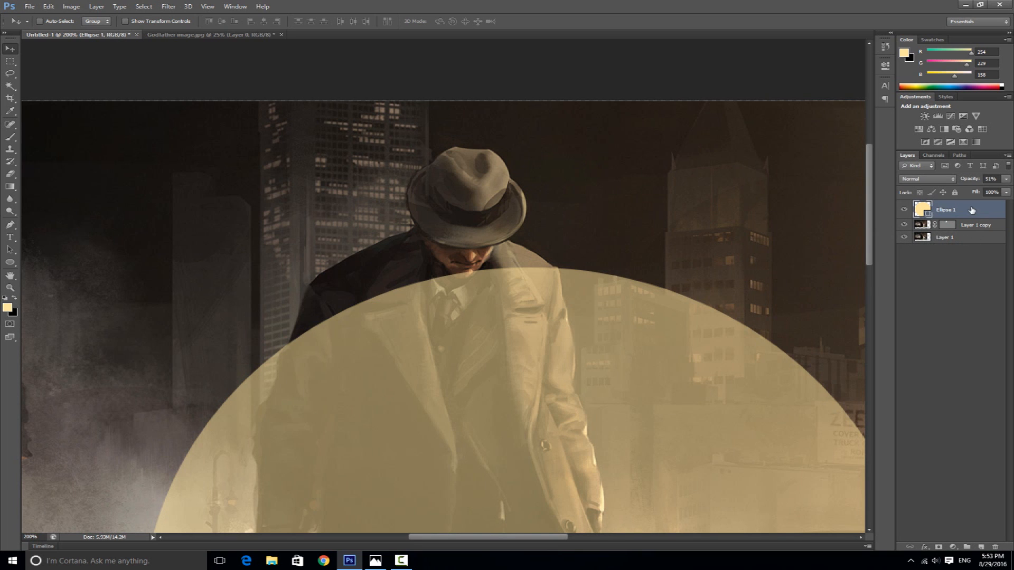
{"action": "left_click", "coordinate": [1006, 179]}
{"action": "left_click_drag", "start_coordinate": [984, 189], "coordinate": [967, 254]}
{"action": "left_click", "coordinate": [977, 208], "text": "ctrl"}
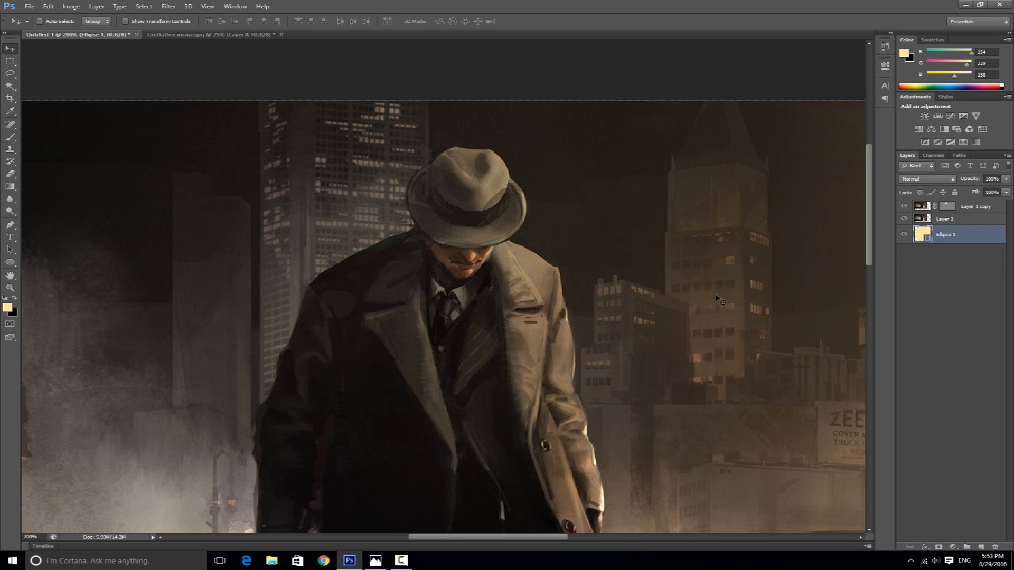
Step: Create a clipping mask that clips Layer 1 to the Ellipse 1 shape
{"action": "key", "text": "ctrl+minus"}
{"action": "key", "text": "ctrl+minus"}
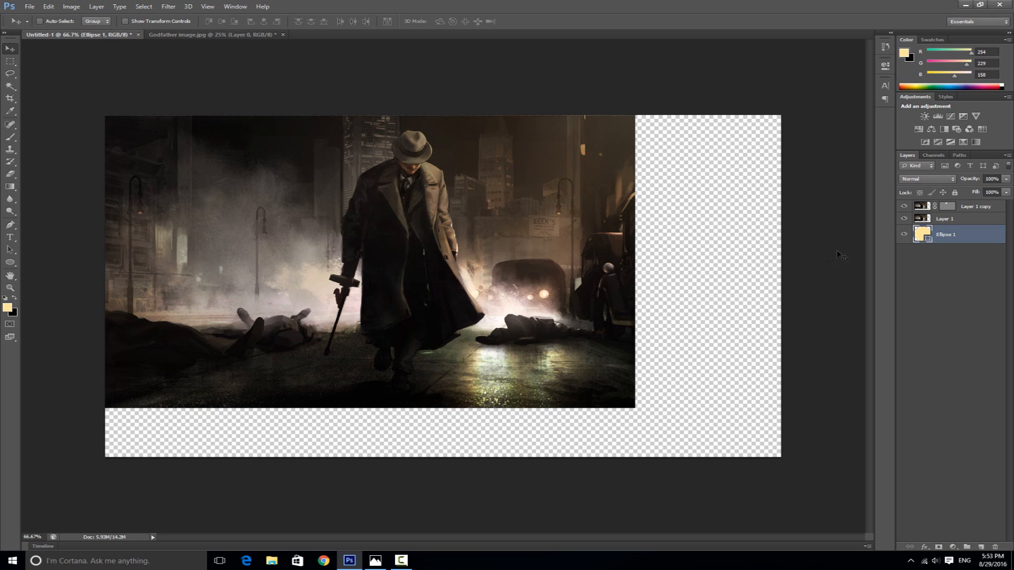
{"action": "left_click", "coordinate": [966, 220]}
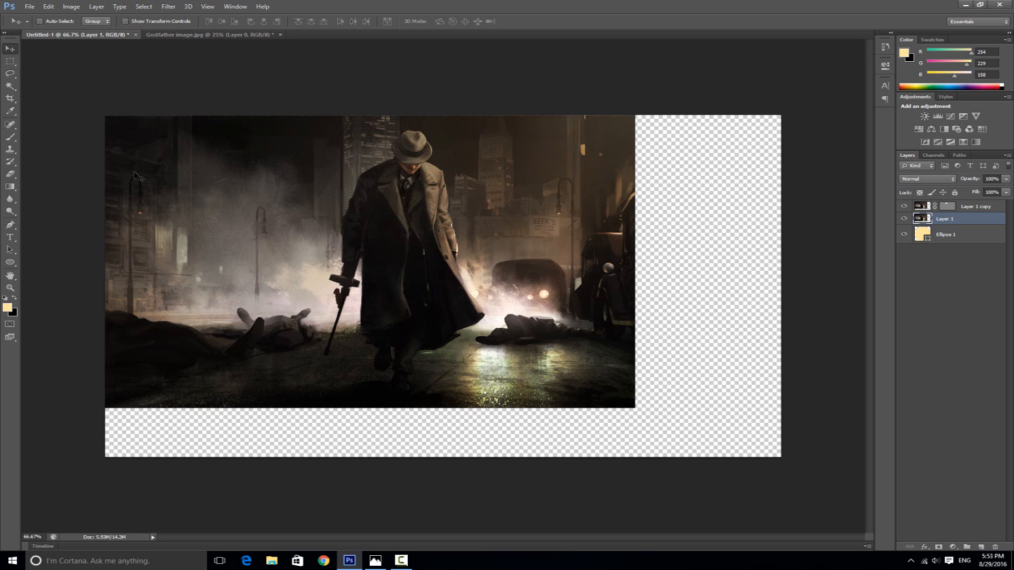
{"action": "right_click", "coordinate": [970, 222]}
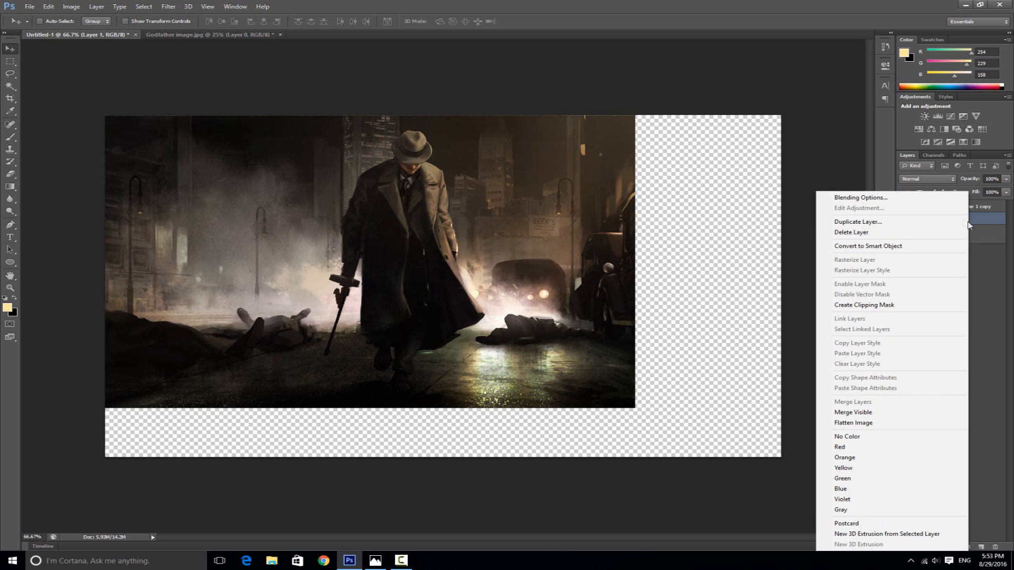
{"action": "left_click", "coordinate": [906, 305]}
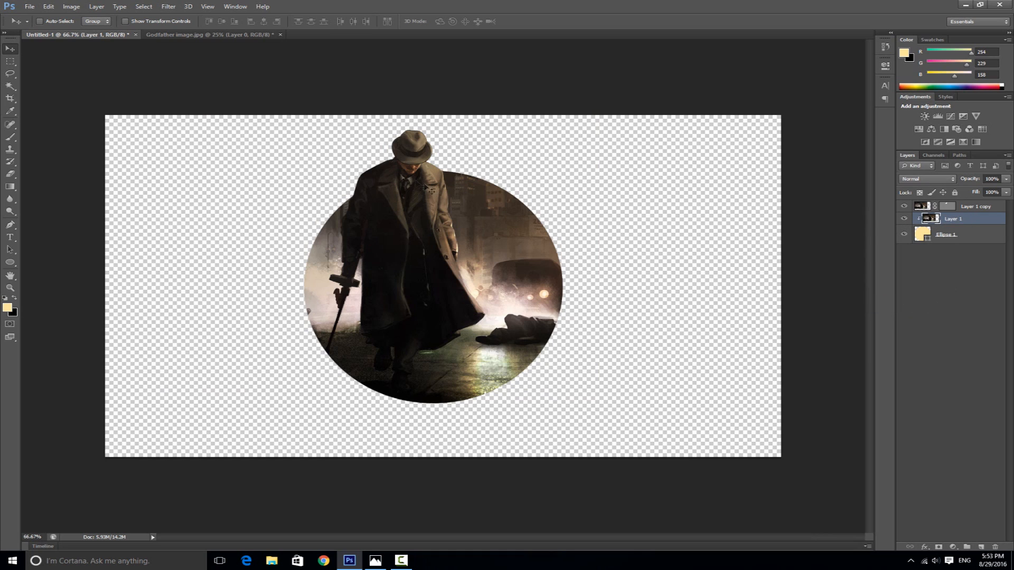
{"action": "left_click", "coordinate": [974, 234]}
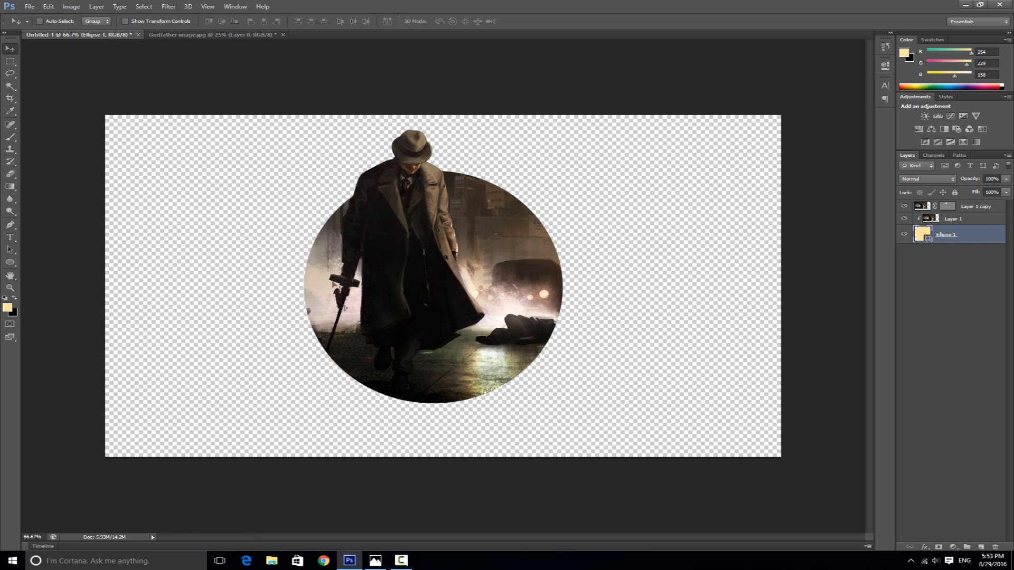
{"action": "left_click", "coordinate": [958, 274]}
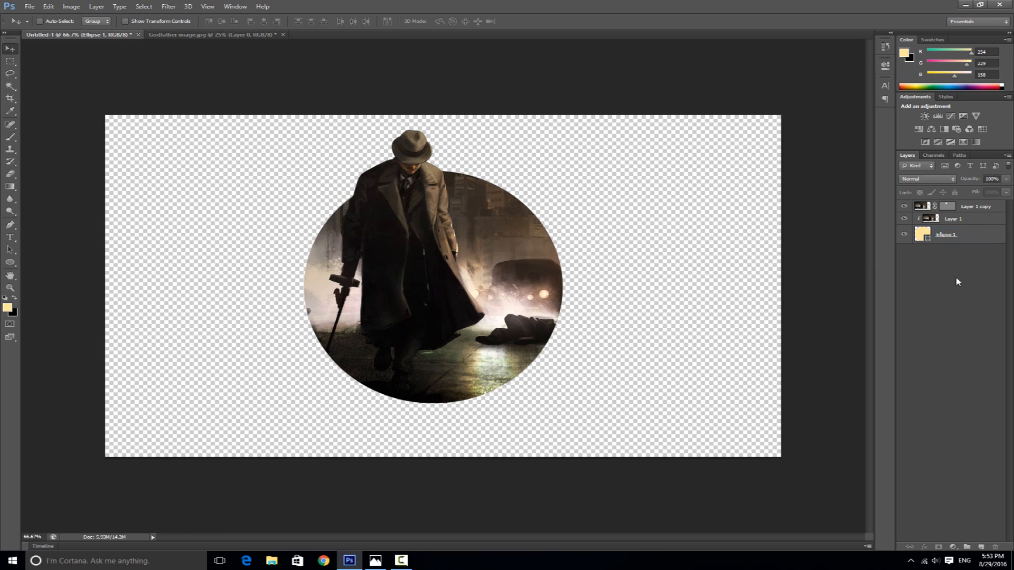
Step: Link Layer 1 and Layer 1 copy together
{"action": "left_click", "coordinate": [995, 211]}
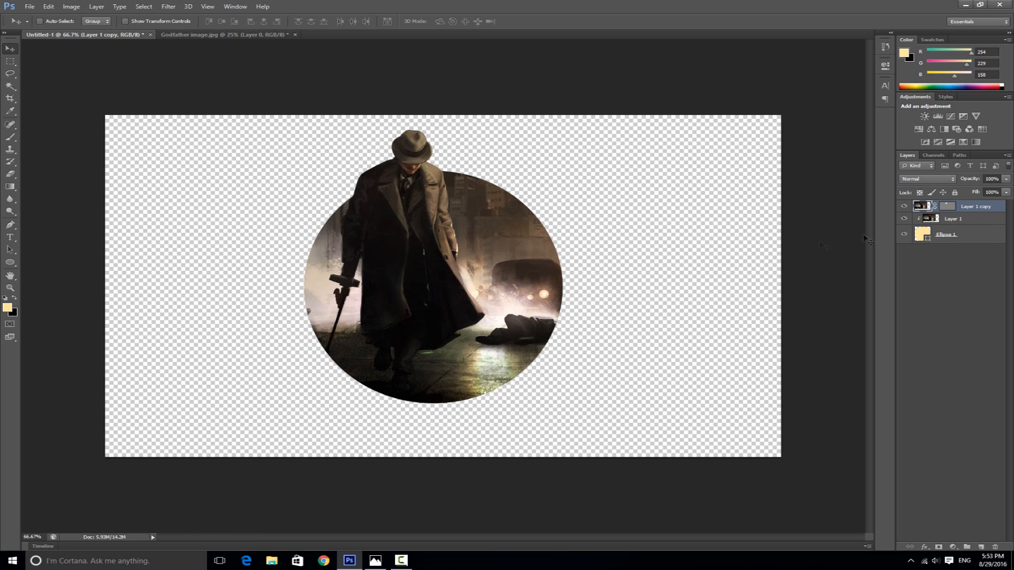
{"action": "left_click", "coordinate": [973, 221]}
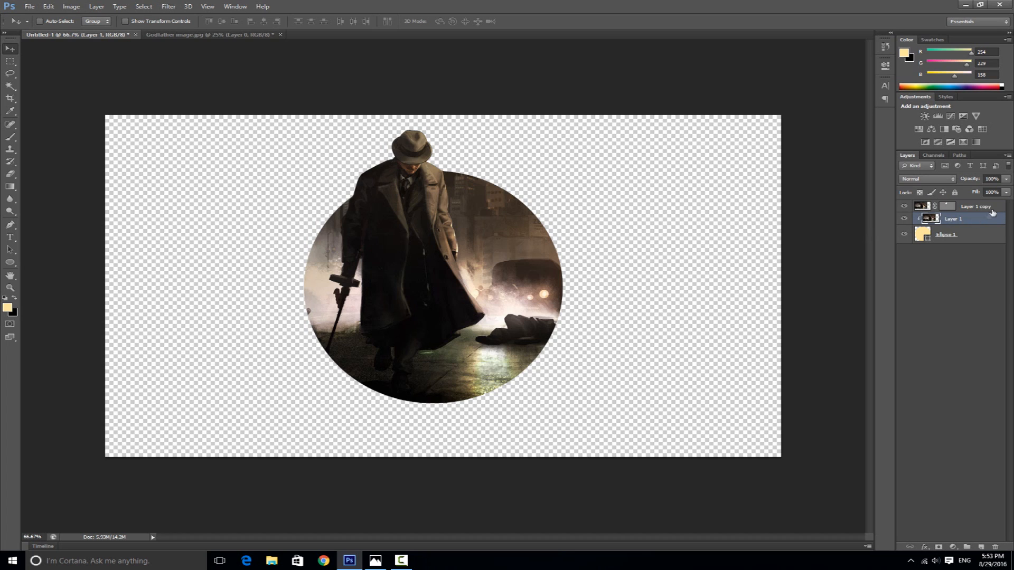
{"action": "left_click", "coordinate": [998, 210], "text": "shift"}
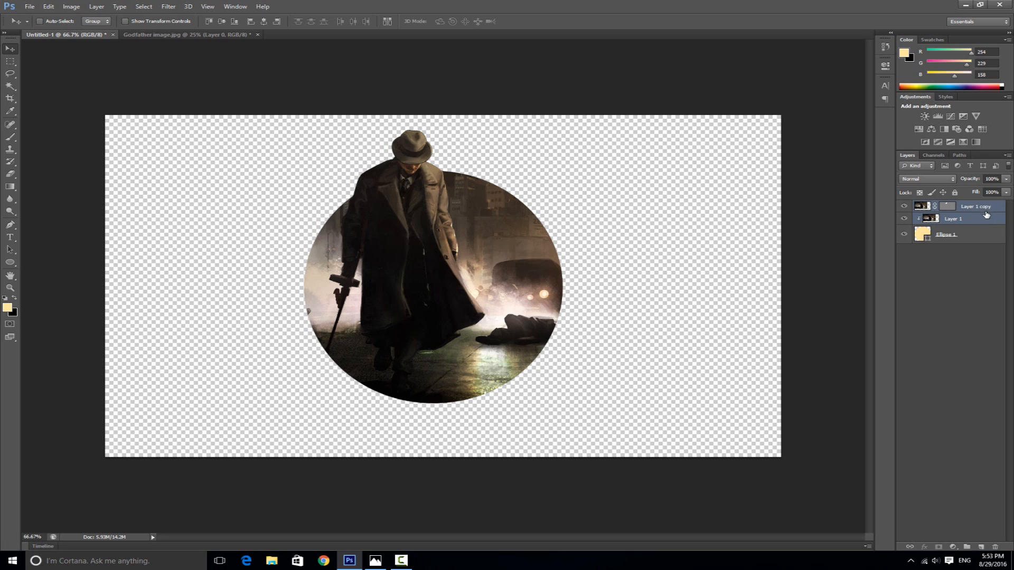
{"action": "right_click", "coordinate": [989, 218]}
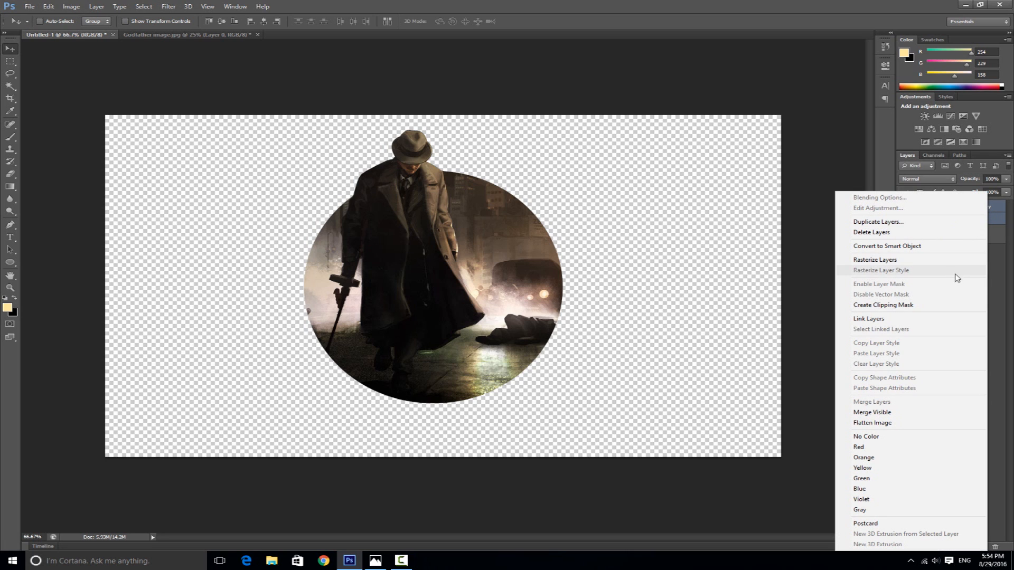
{"action": "left_click", "coordinate": [894, 319]}
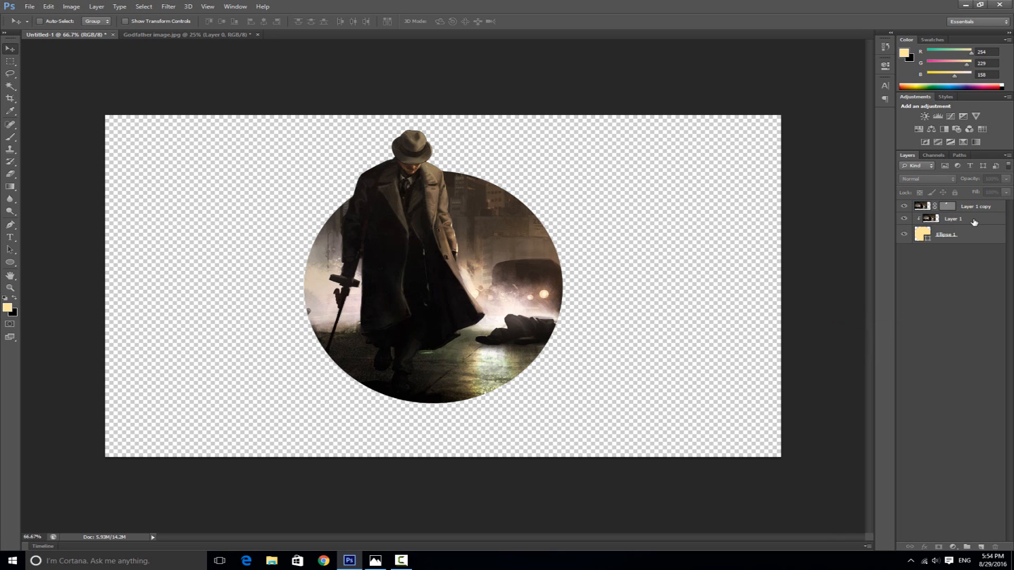
{"action": "left_click", "coordinate": [936, 222]}
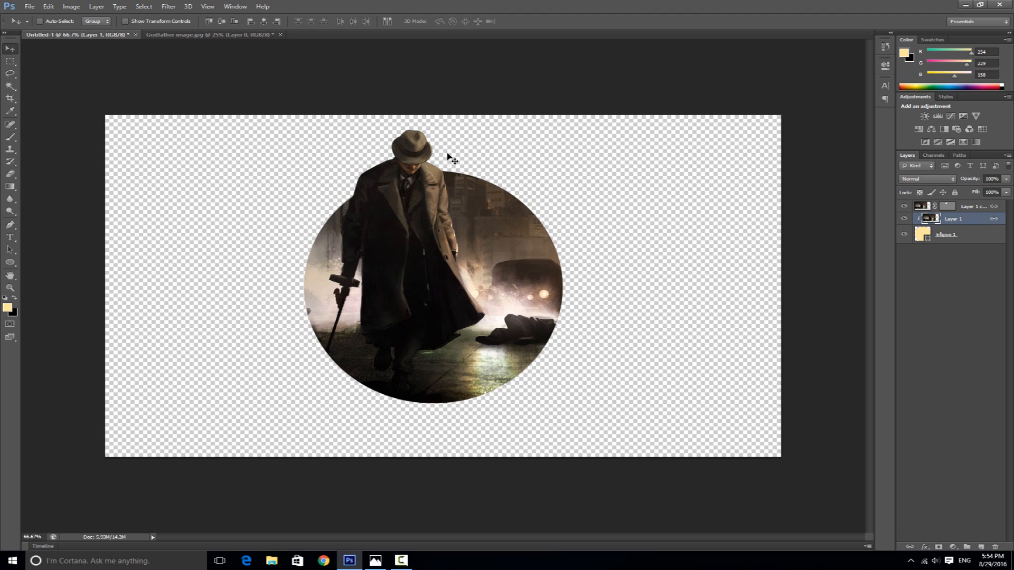
{"action": "left_click", "coordinate": [967, 281]}
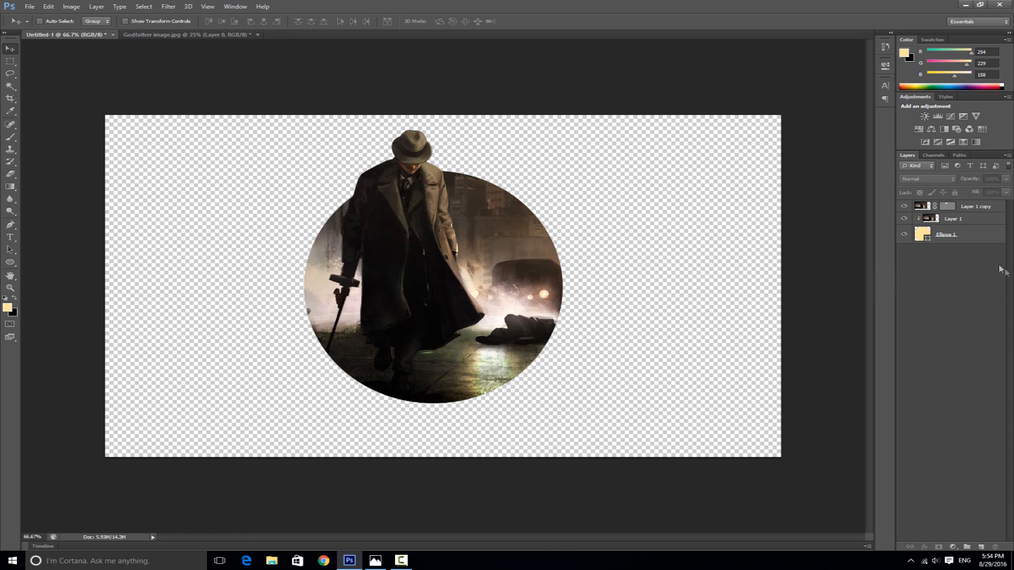
Step: Add a thick black Stroke effect positioned outside the edge of Ellipse 1
{"action": "left_click", "coordinate": [972, 236]}
{"action": "double_click", "coordinate": [971, 236]}
{"action": "left_click", "coordinate": [657, 163]}
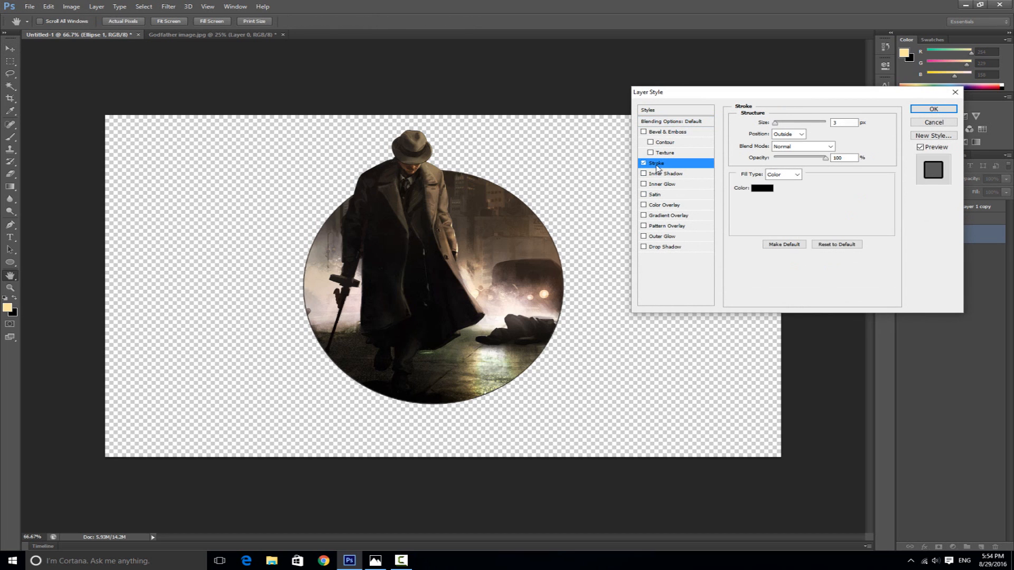
{"action": "left_click_drag", "start_coordinate": [775, 123], "coordinate": [799, 127]}
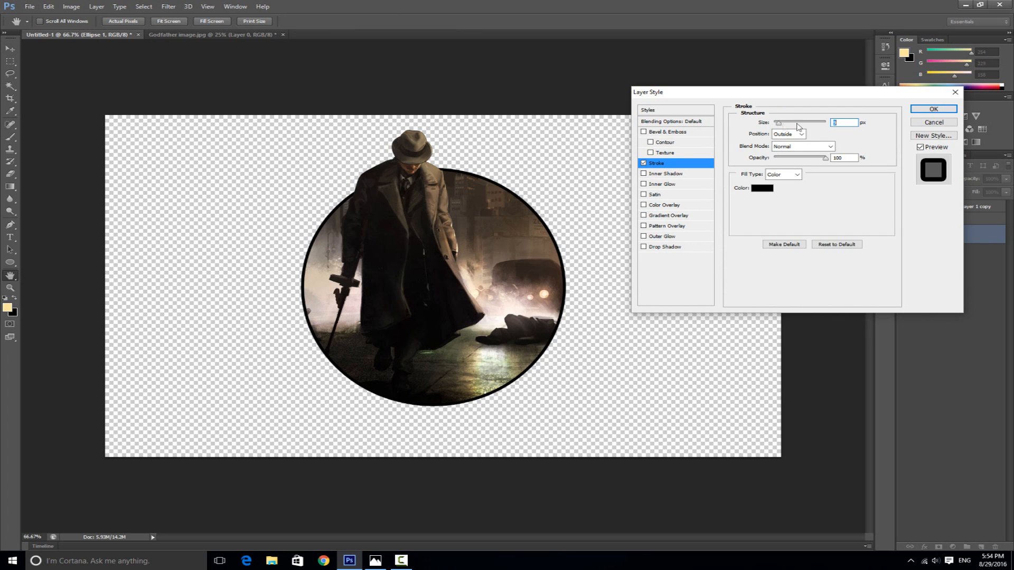
{"action": "left_click", "coordinate": [933, 109]}
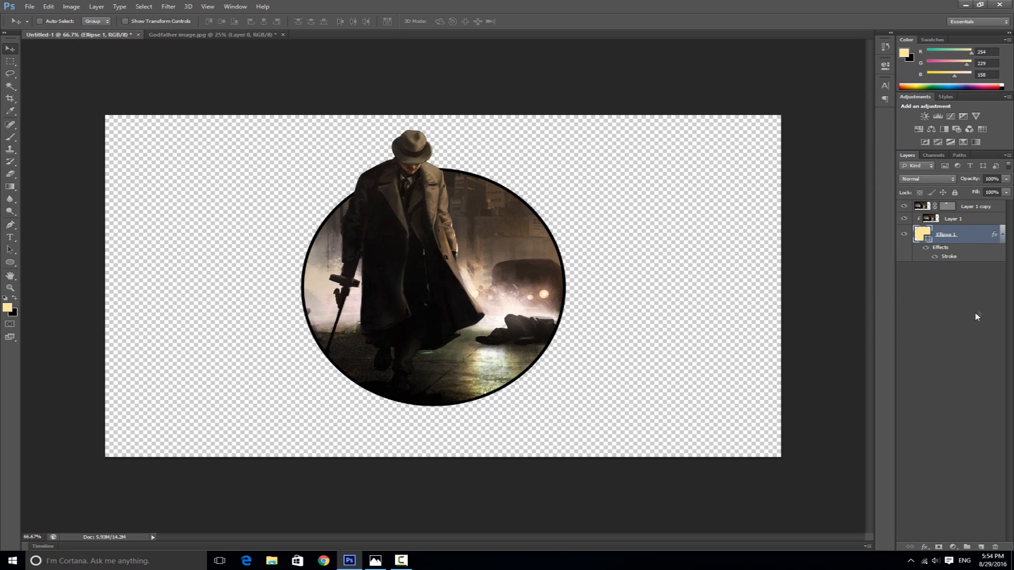
{"action": "left_click", "coordinate": [936, 370]}
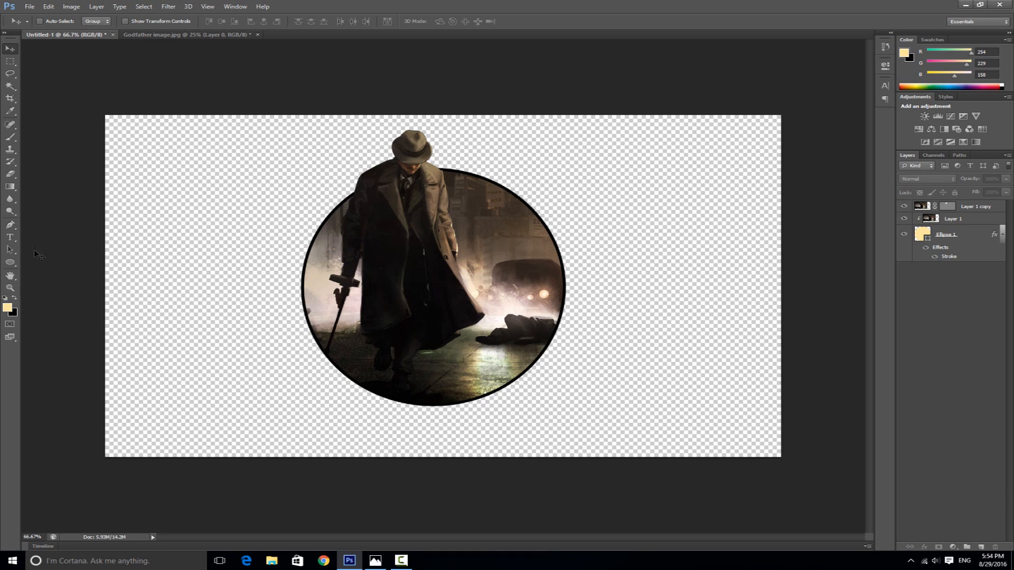
Step: Draw a cream rectangle of about 2036 × 1161 px covering the whole canvas and move its layer beneath Ellipse 1
{"action": "left_click", "coordinate": [11, 263]}
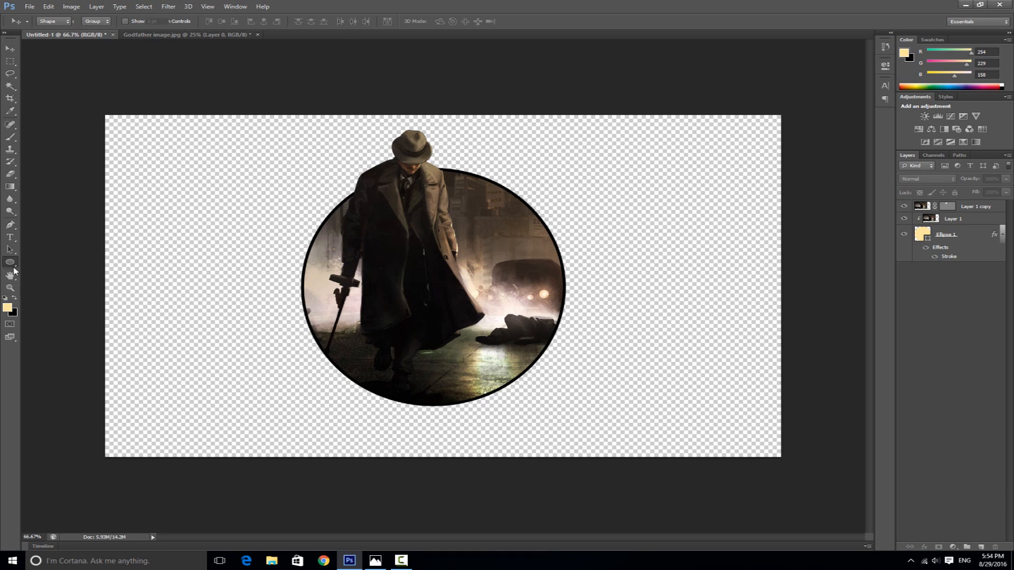
{"action": "right_click", "coordinate": [12, 266]}
{"action": "left_click", "coordinate": [66, 261]}
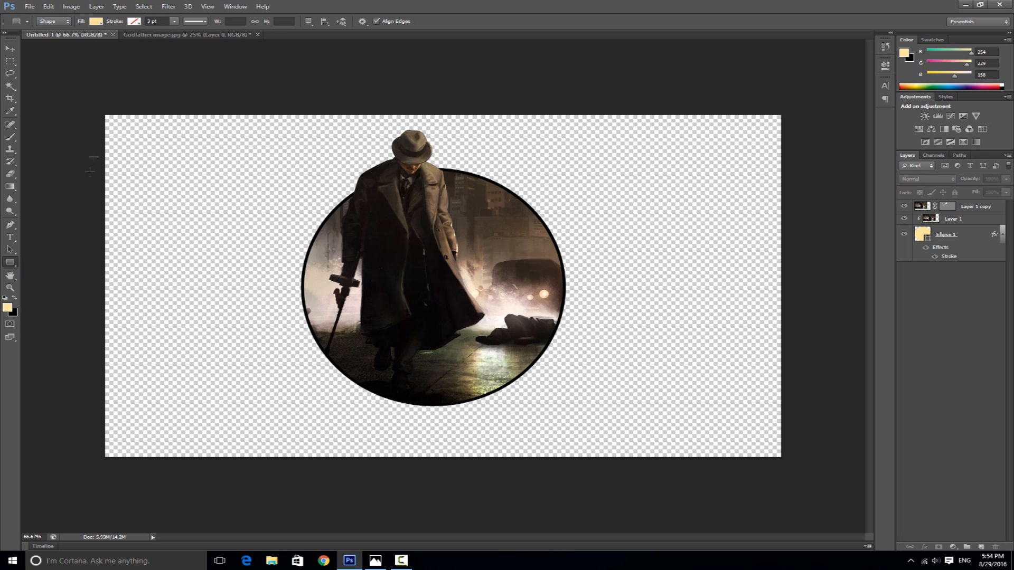
{"action": "left_click_drag", "start_coordinate": [81, 101], "coordinate": [797, 466]}
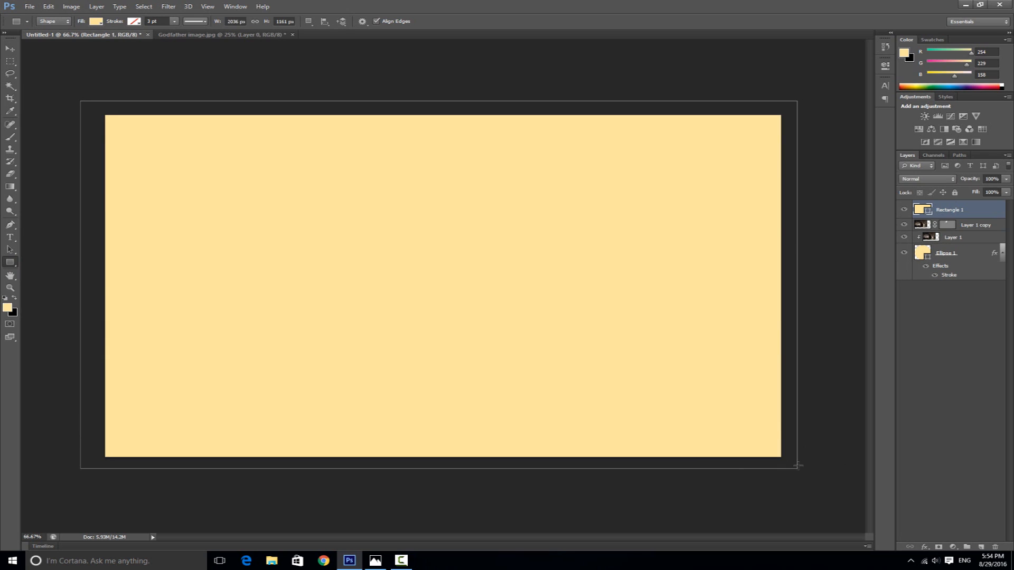
{"action": "left_click", "coordinate": [10, 48]}
{"action": "left_click_drag", "start_coordinate": [977, 211], "coordinate": [974, 291]}
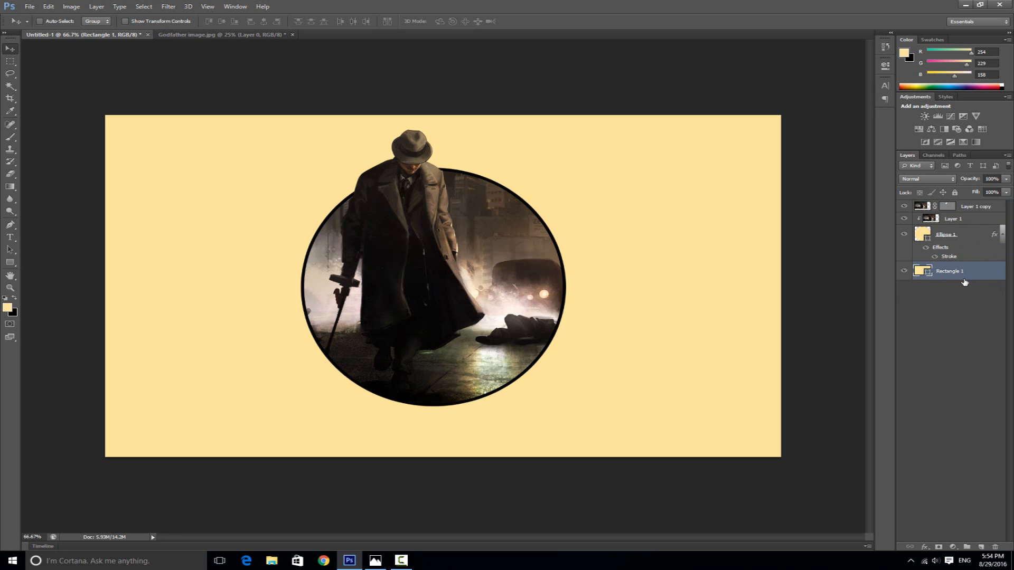
Step: Apply a Satin effect to Rectangle 1 using black, the Multiply blend mode and 50% opacity
{"action": "double_click", "coordinate": [973, 273]}
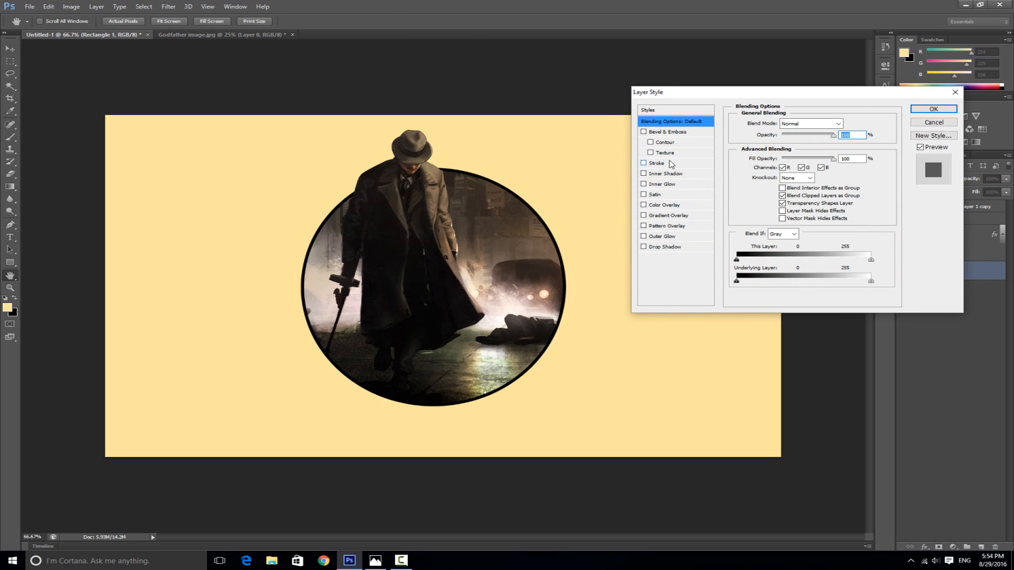
{"action": "left_click", "coordinate": [657, 197]}
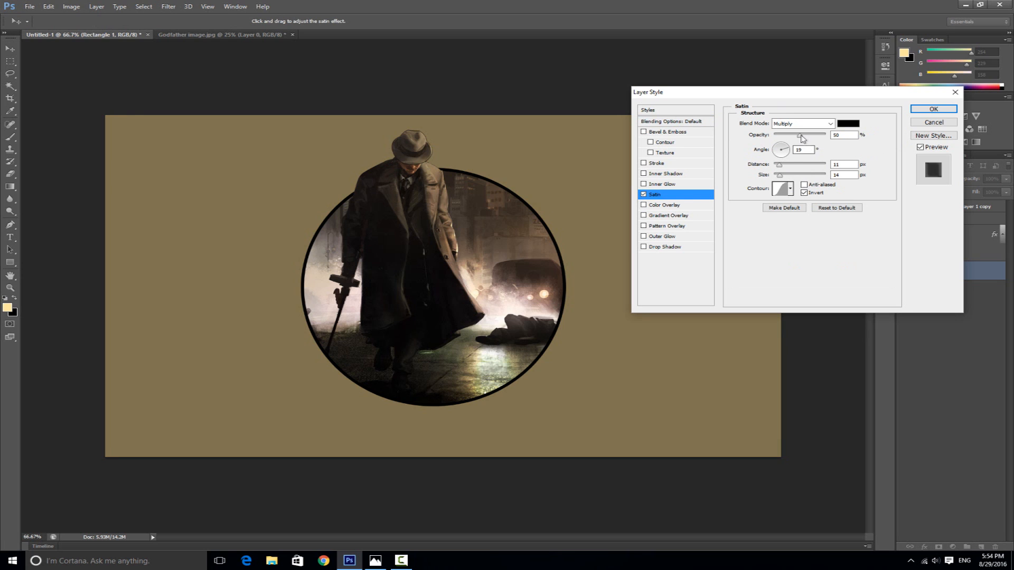
{"action": "left_click", "coordinate": [933, 110]}
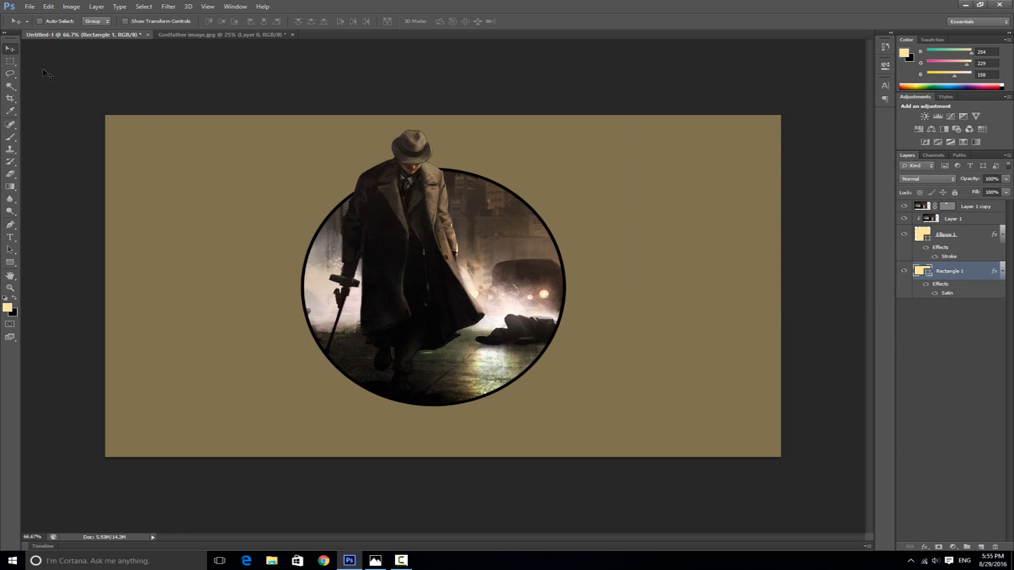